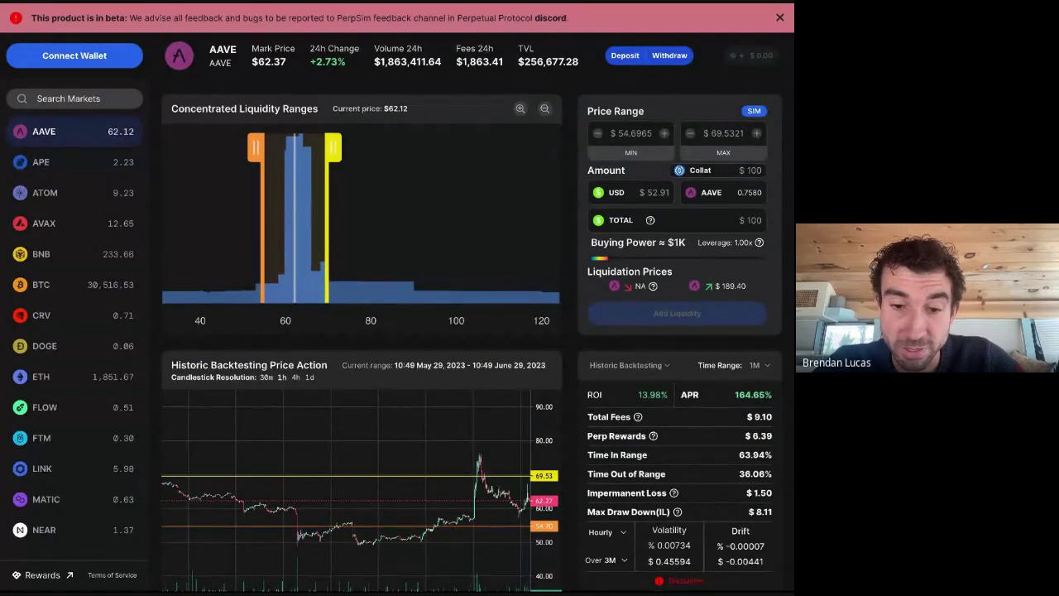
left_click(615, 567)
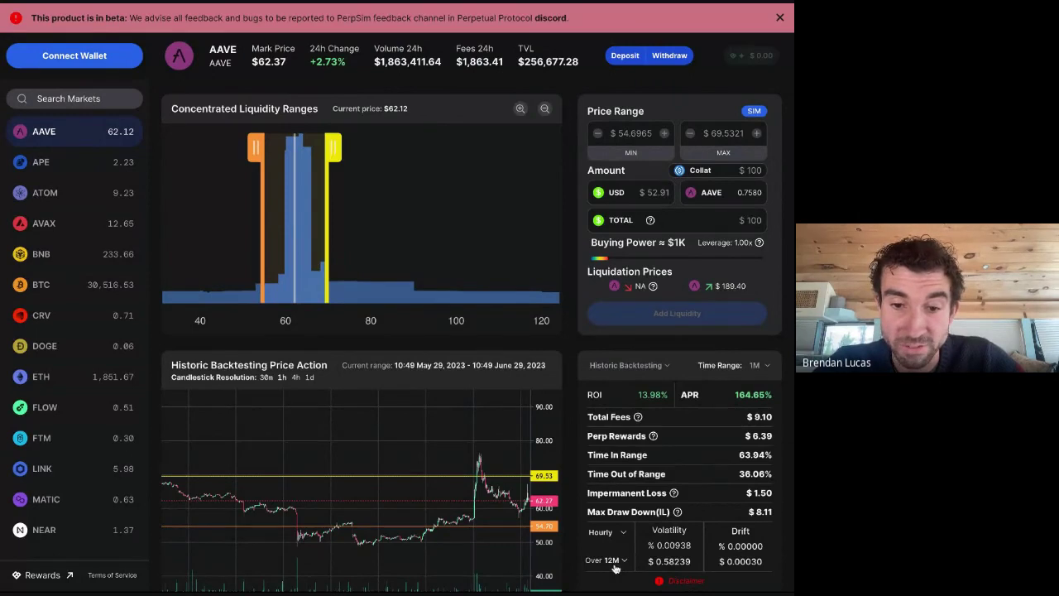
left_click(615, 567)
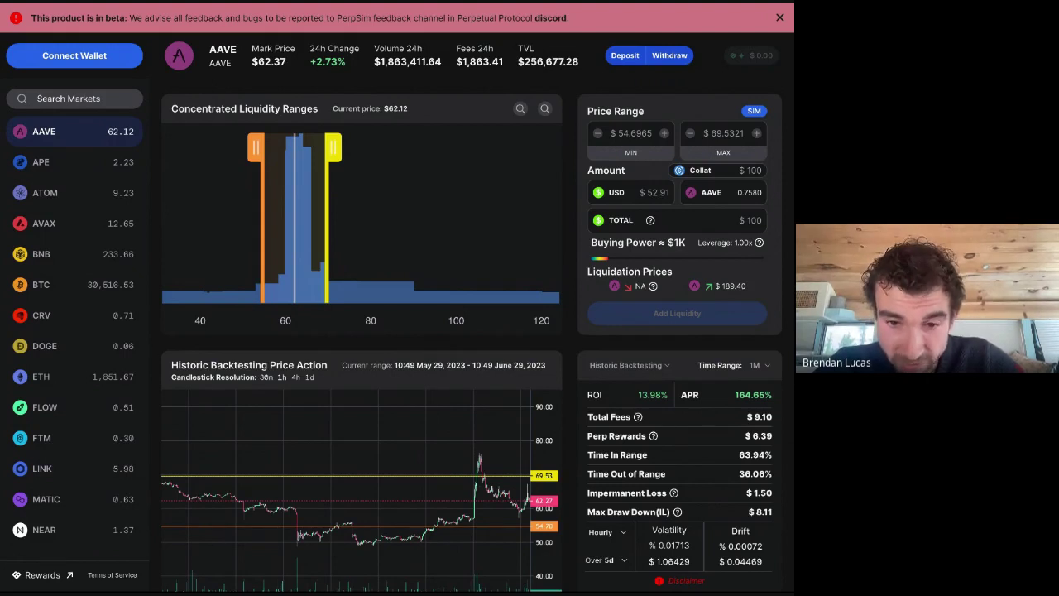
left_click(619, 572)
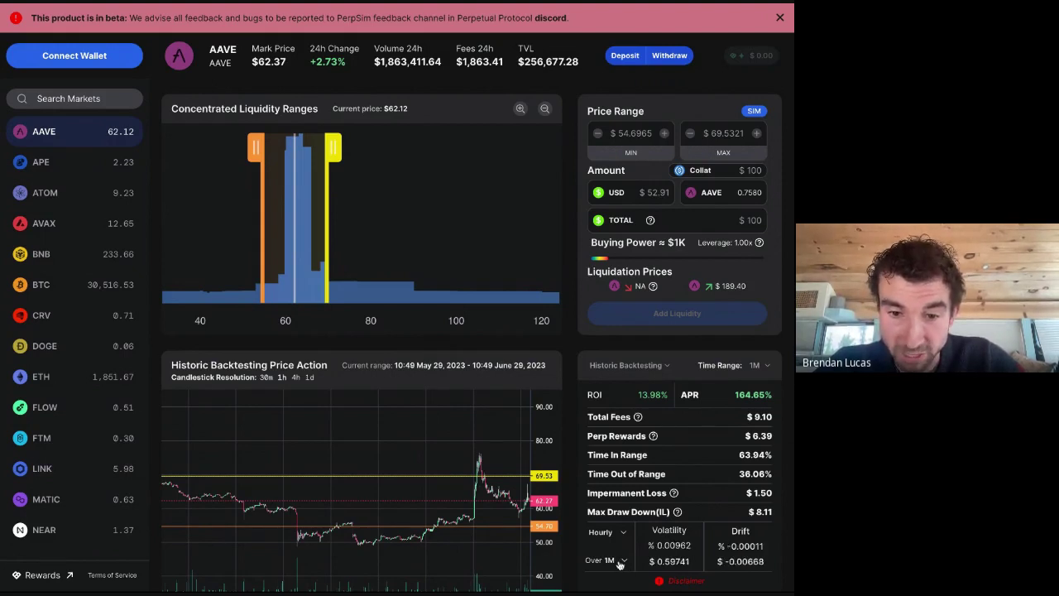
left_click(619, 563)
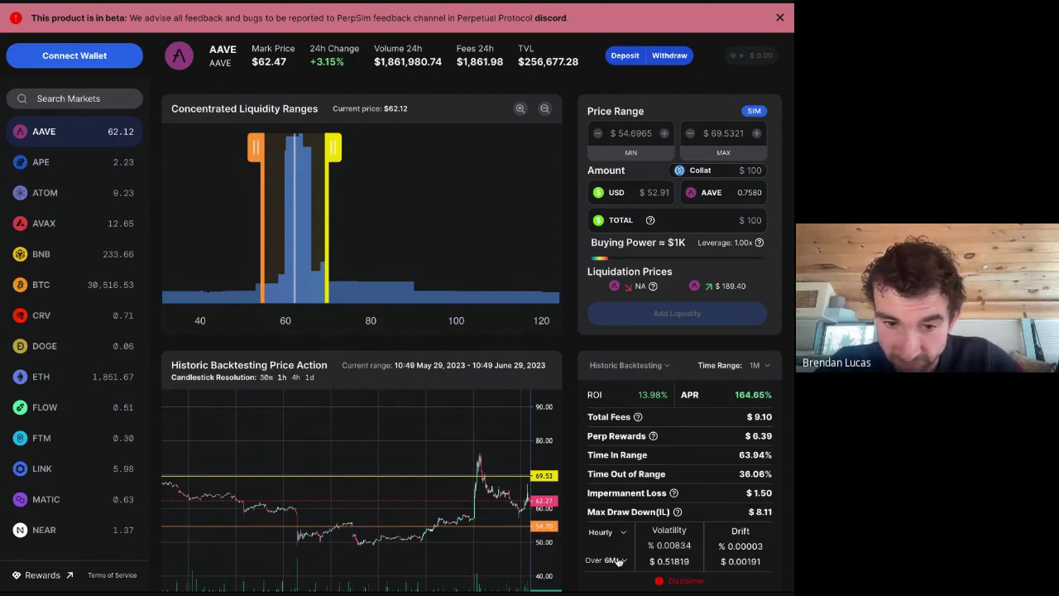
left_click(619, 561)
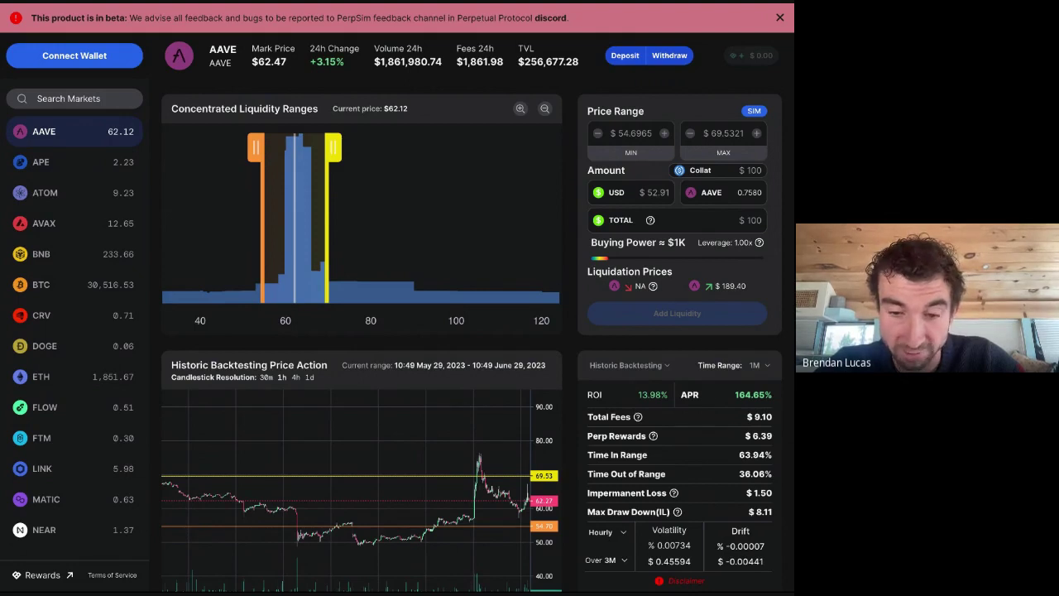
Step: Switch the volatility and drift basis from Hourly through Daily and Monthly to Yearly
left_click(604, 534)
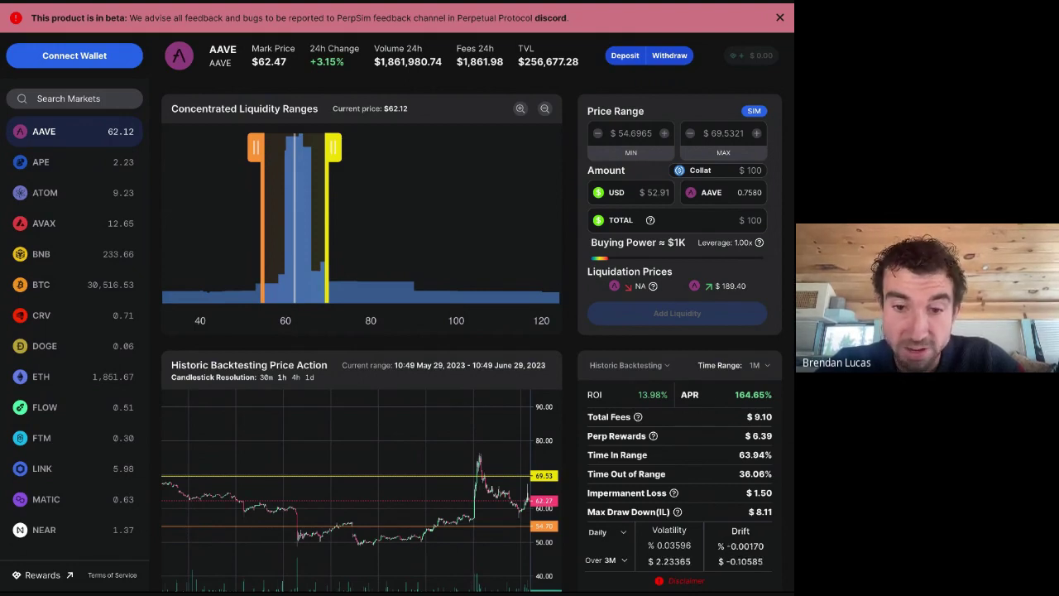
left_click(608, 535)
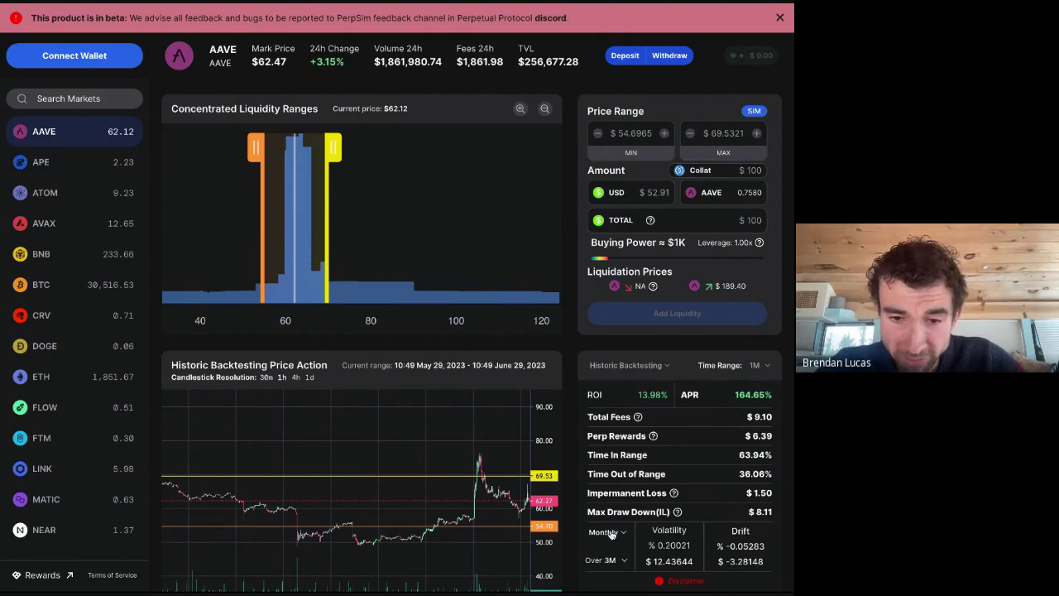
left_click(611, 535)
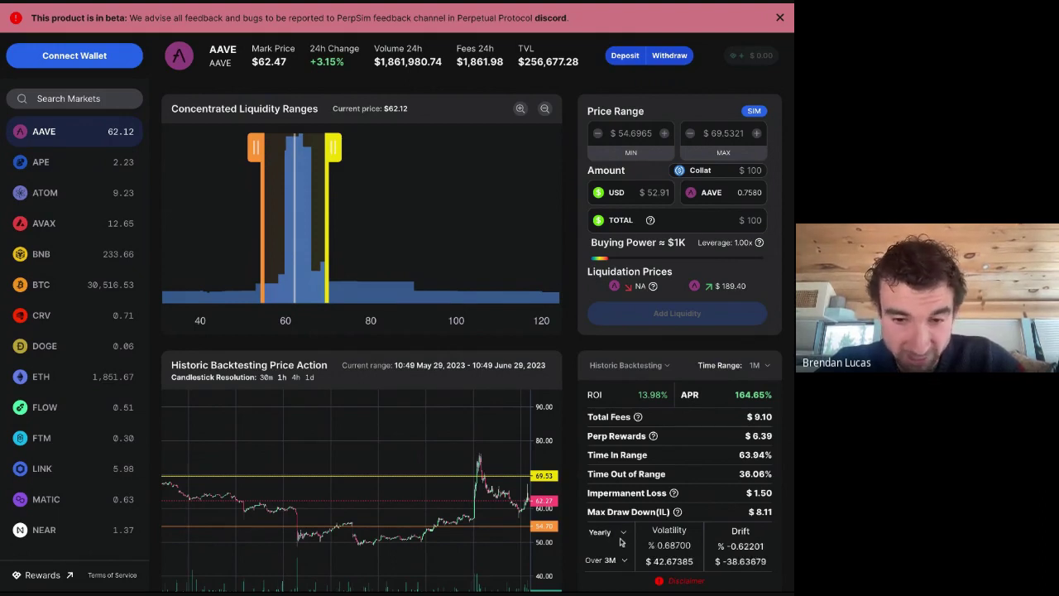
Step: Highlight the yearly volatility dollar figure, then clear the selection
mouse_move(284, 203)
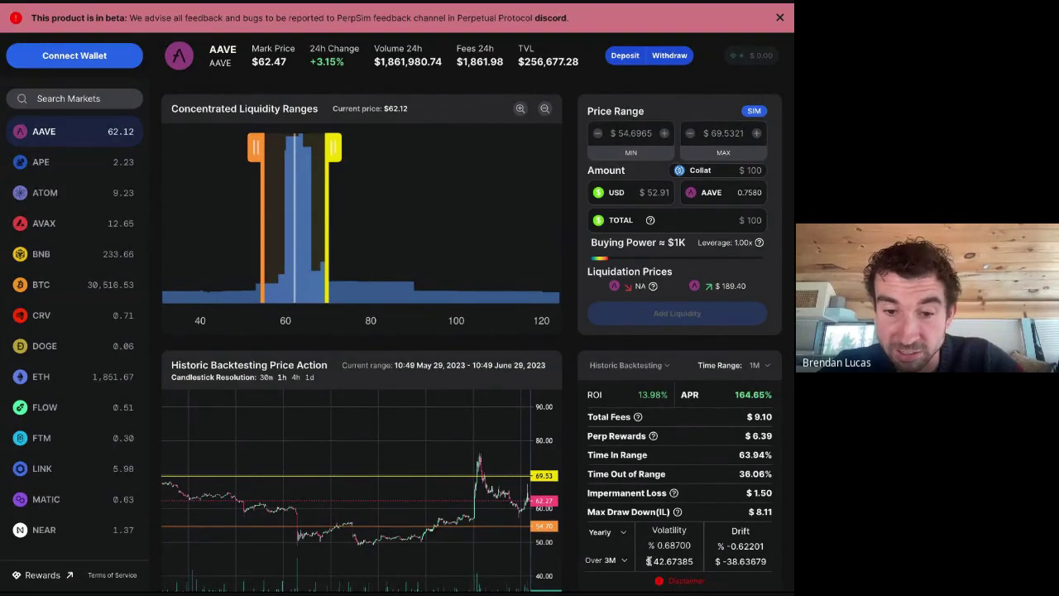
left_click_drag(650, 561, 726, 545)
left_click(695, 557)
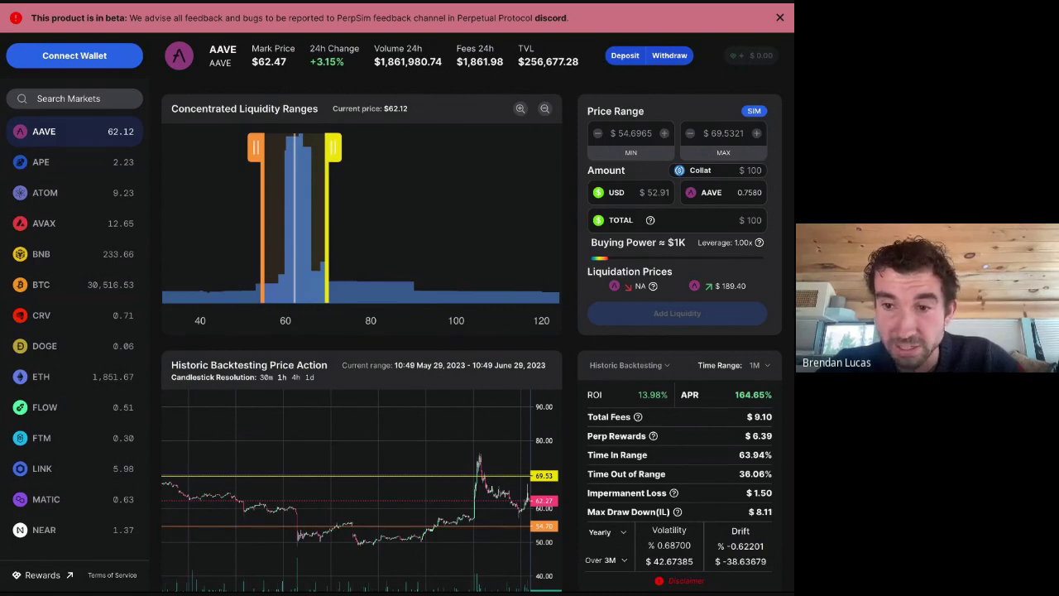
Step: Switch the AAVE analysis mode to Predictive Prices and turn the Drift toggle on
left_click(626, 365)
left_click(655, 389)
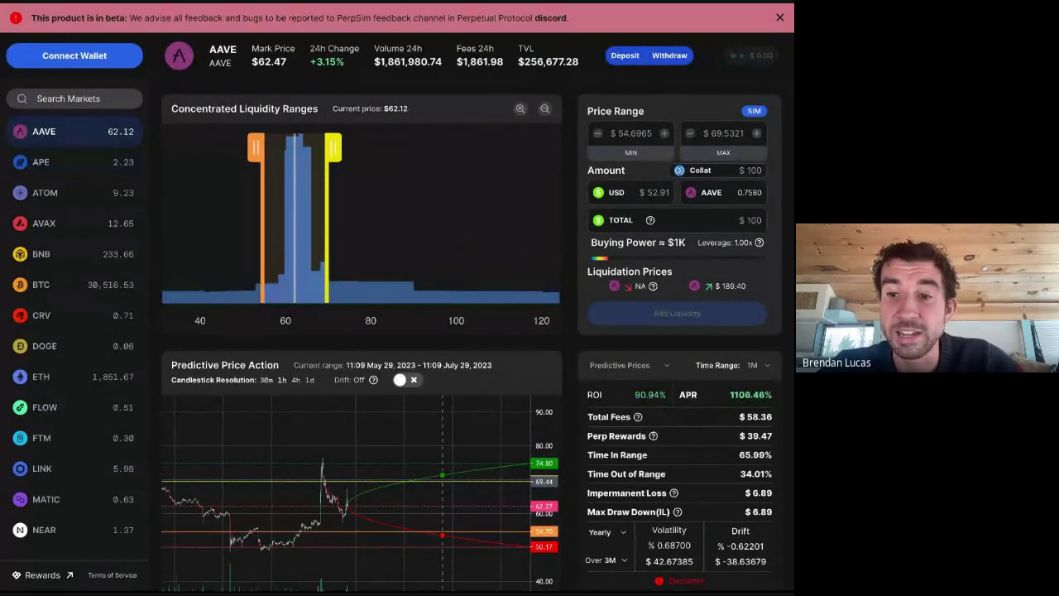
left_click(403, 379)
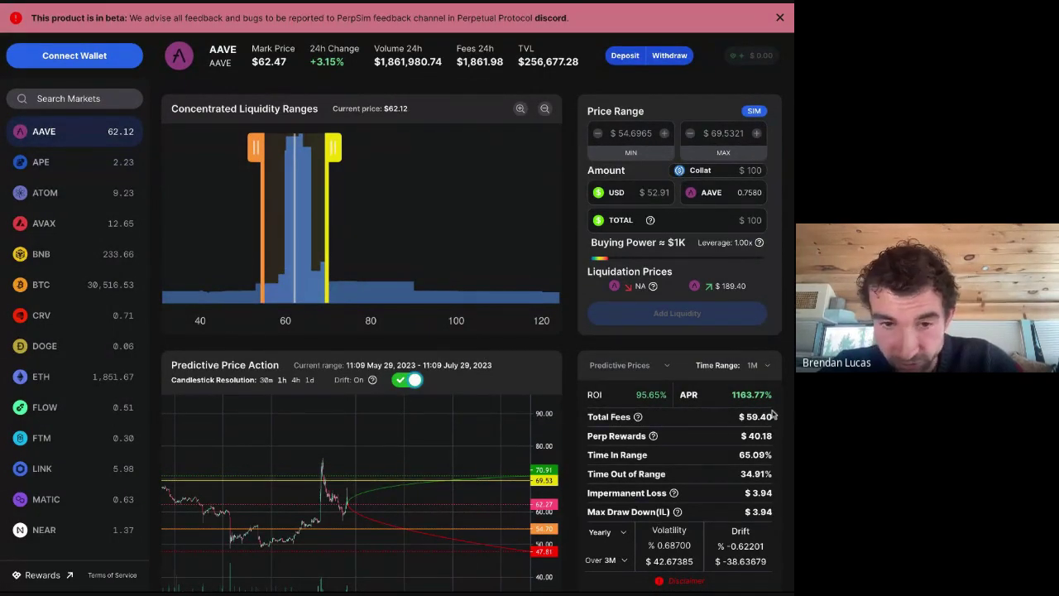
Step: Set the 'Over' volatility window to 12M, passing through 15d and 3M
left_click(624, 542)
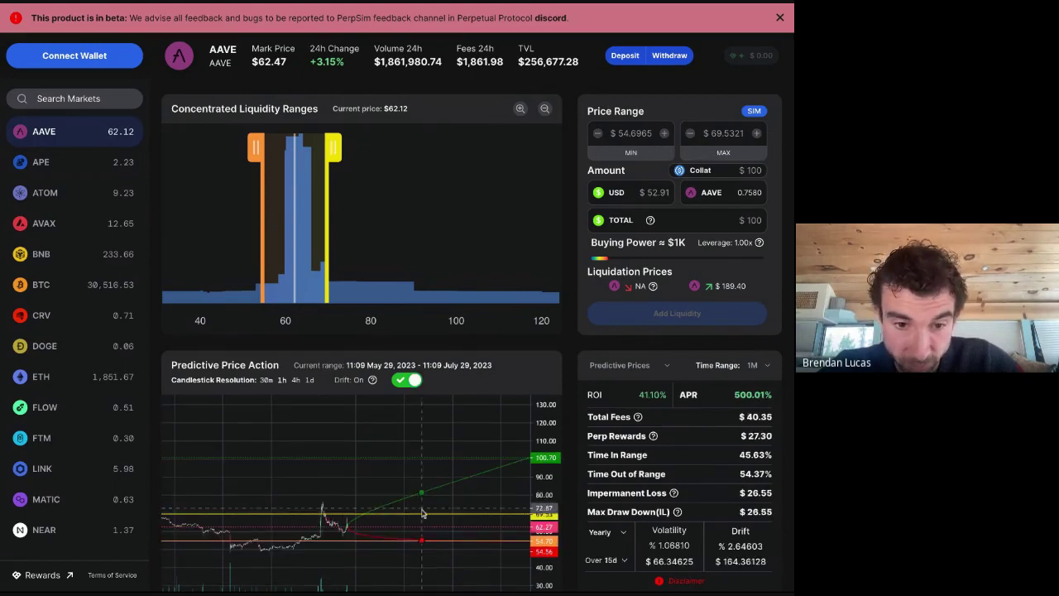
left_click(611, 562)
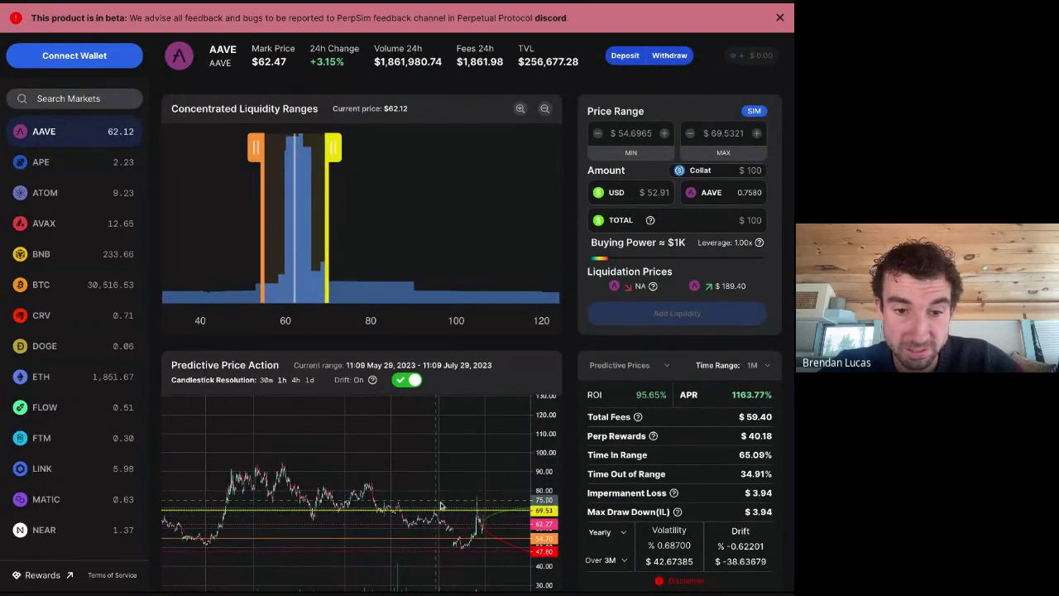
left_click(610, 561)
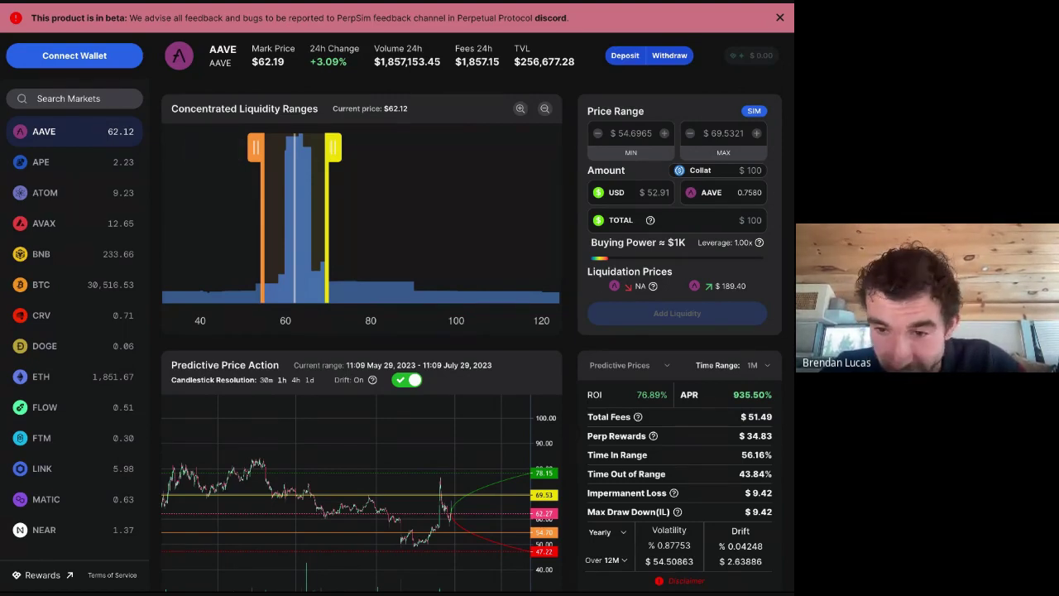
Step: Connect a Brave Wallet and dismiss the Welcome to PerpSim notice
left_click(78, 55)
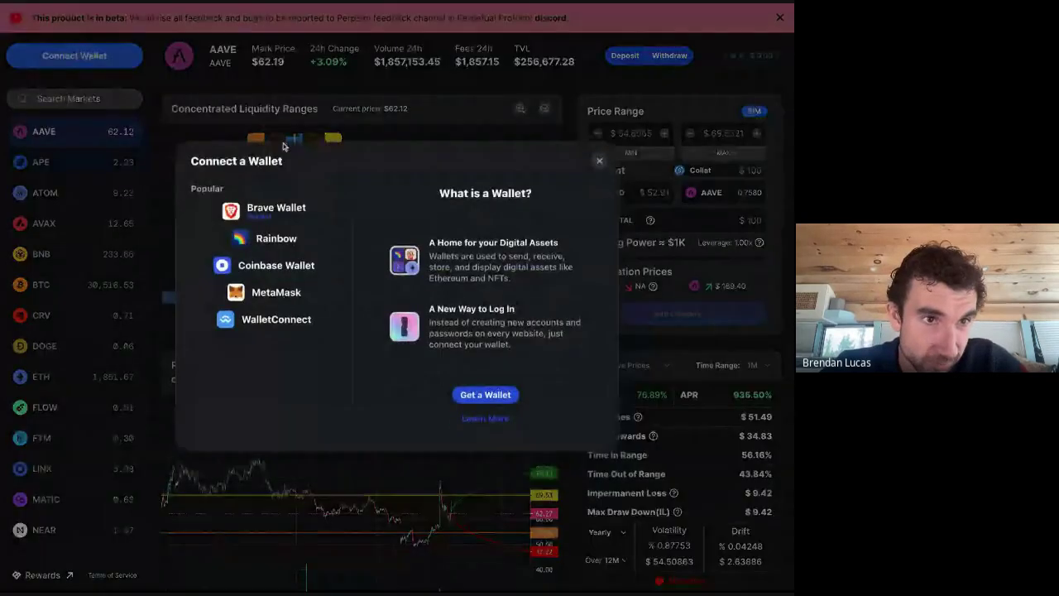
left_click(273, 217)
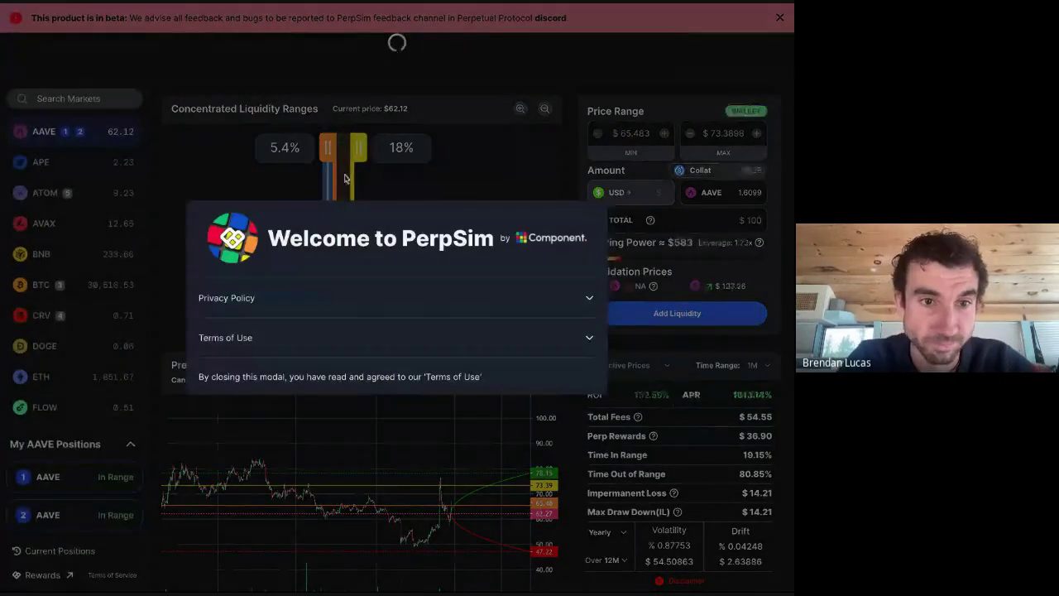
left_click(458, 163)
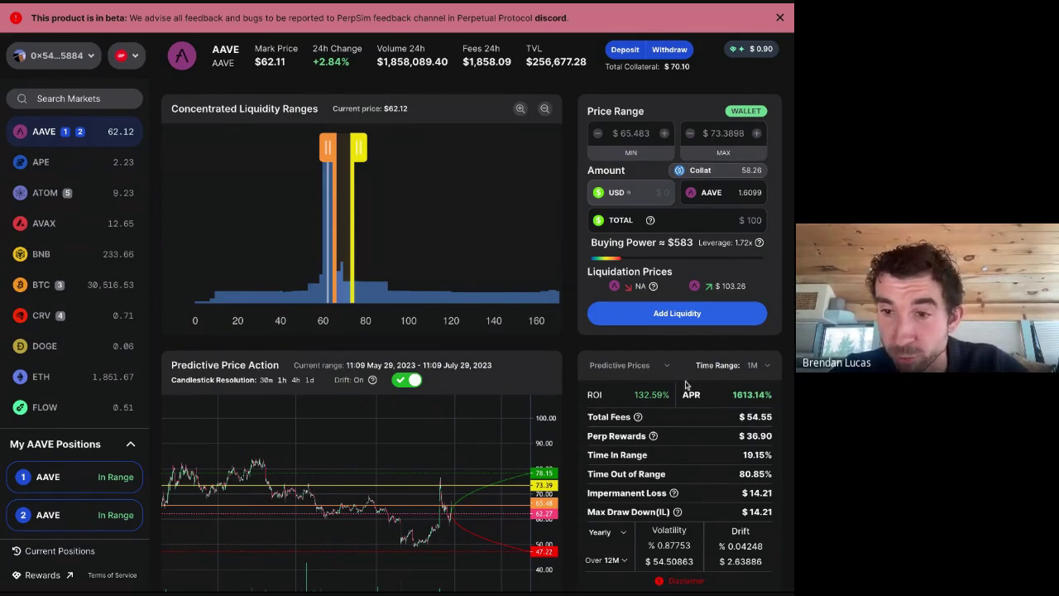
Step: Open the Current Positions list from the bottom of the sidebar
left_click(67, 551)
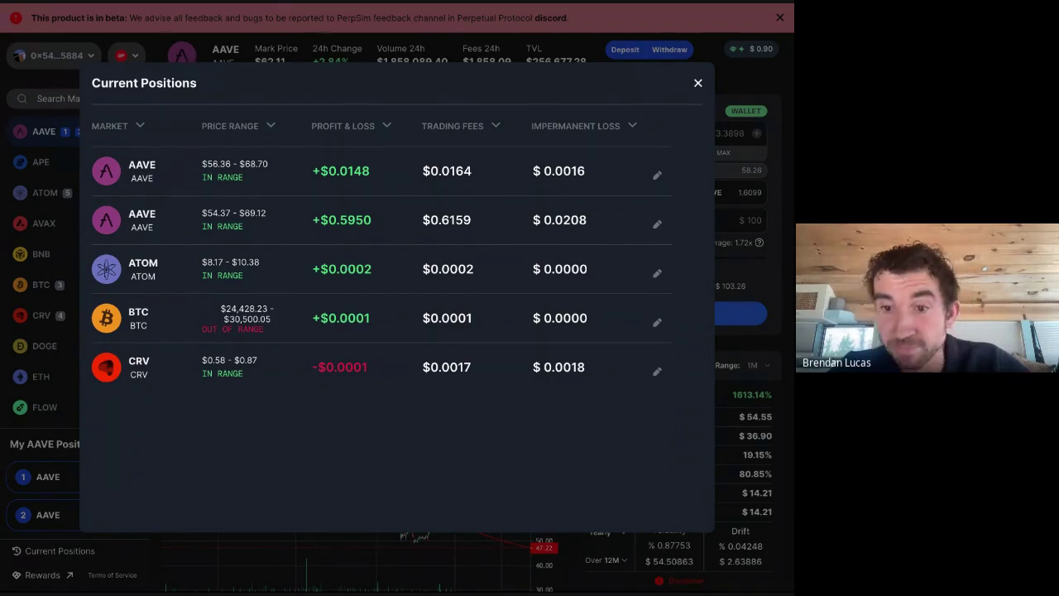
Step: Edit the first AAVE position on the REMOVE tab, dragging the liquidity slider toward 100%
left_click(656, 175)
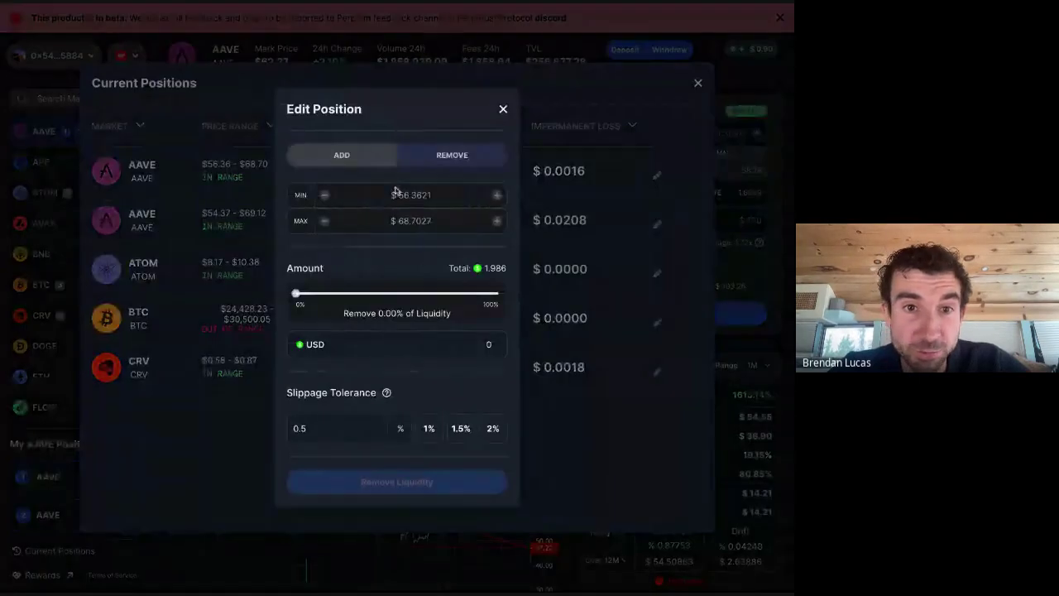
left_click(356, 159)
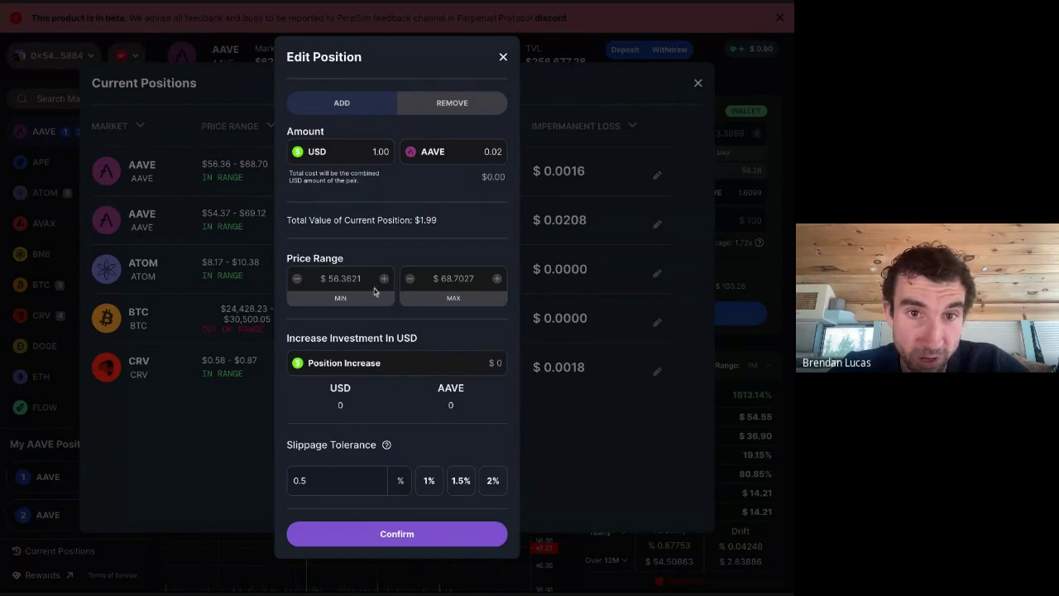
left_click(440, 103)
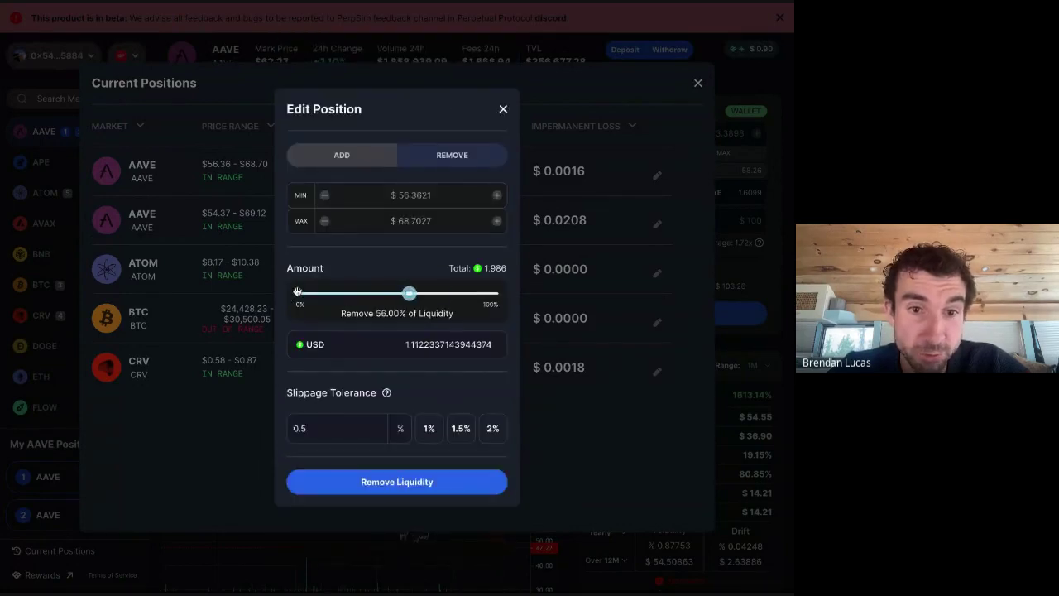
left_click_drag(297, 292, 519, 295)
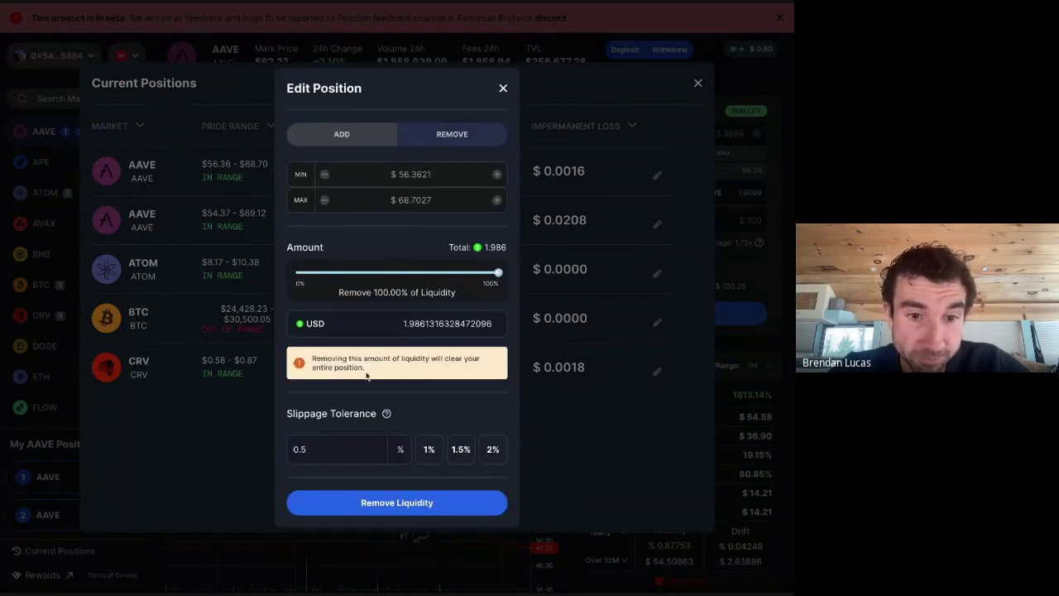
Step: Close the Edit Position dialog and the Current Positions list
left_click(502, 90)
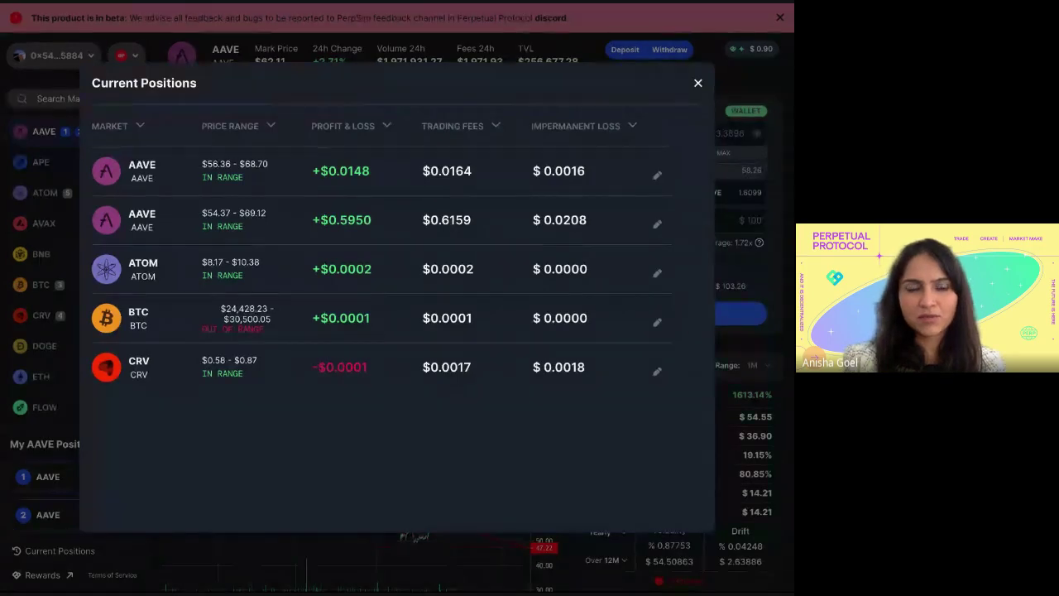
key("Escape")
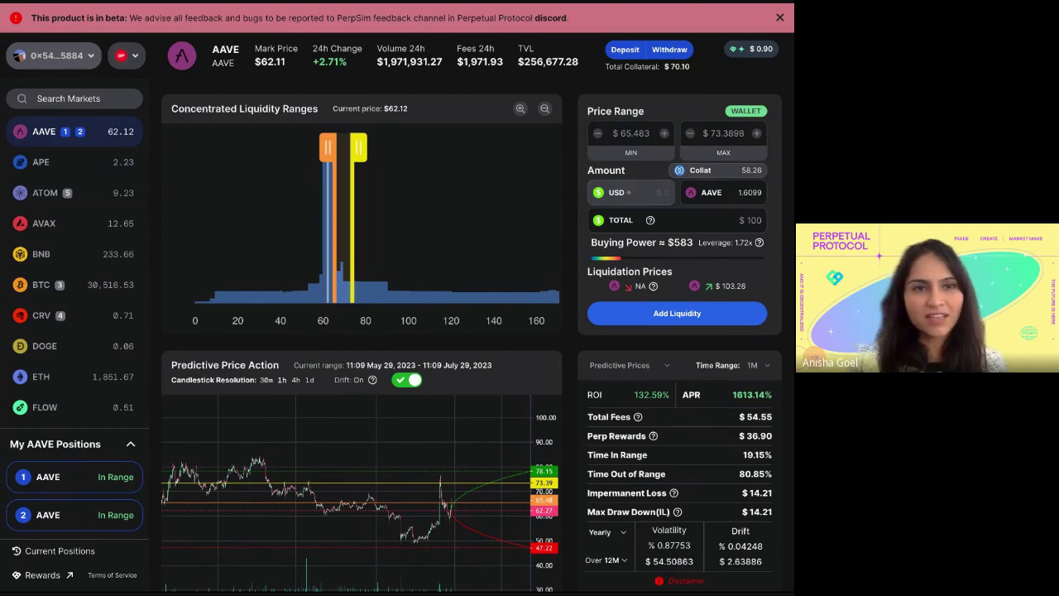
Step: Disconnect the wallet and close the Connect a Wallet and Welcome prompts
left_click(55, 56)
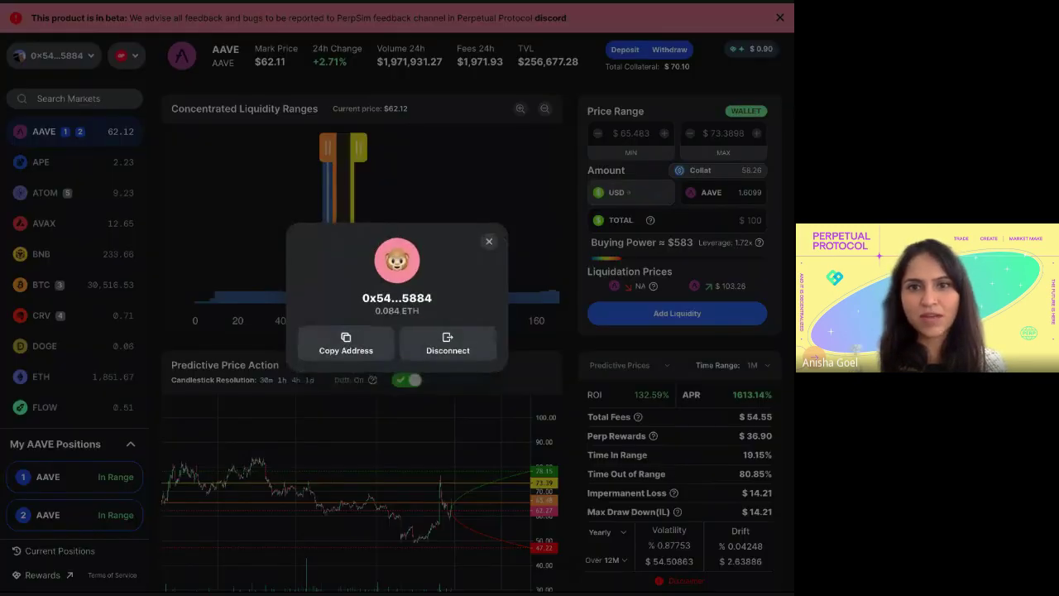
left_click(444, 351)
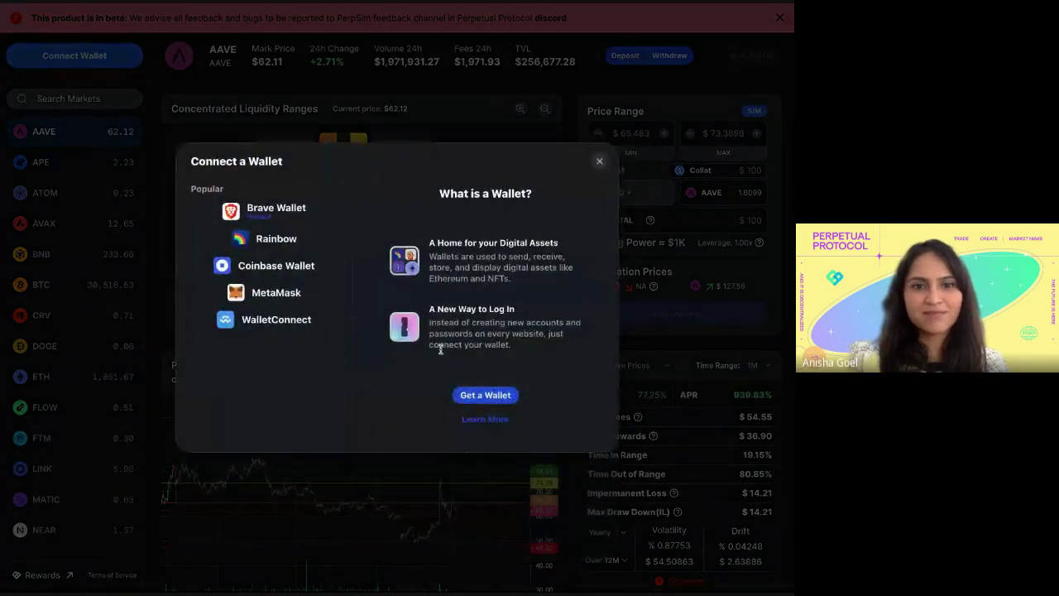
left_click(599, 163)
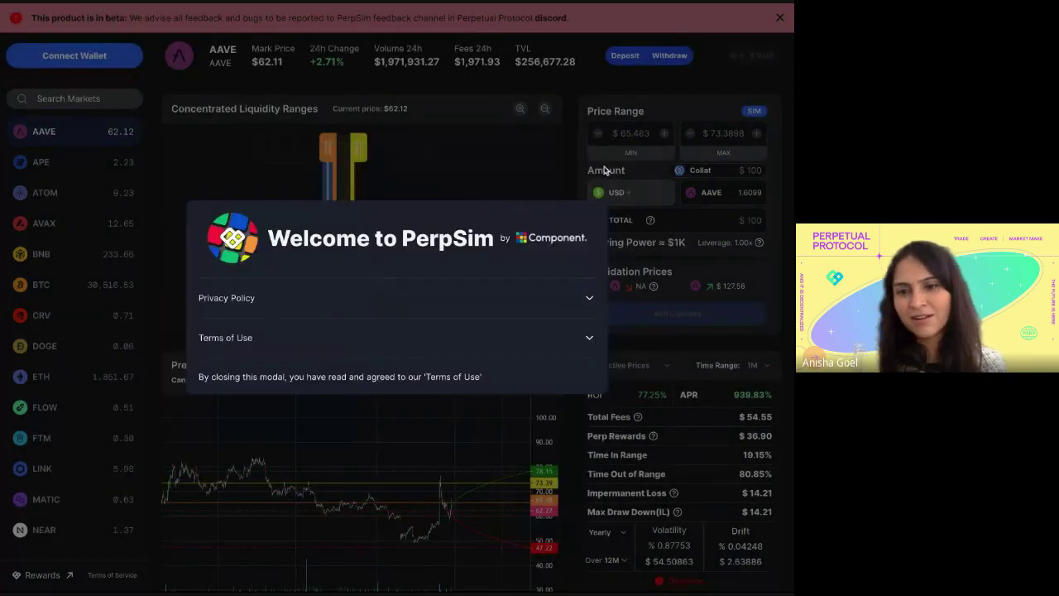
left_click(520, 183)
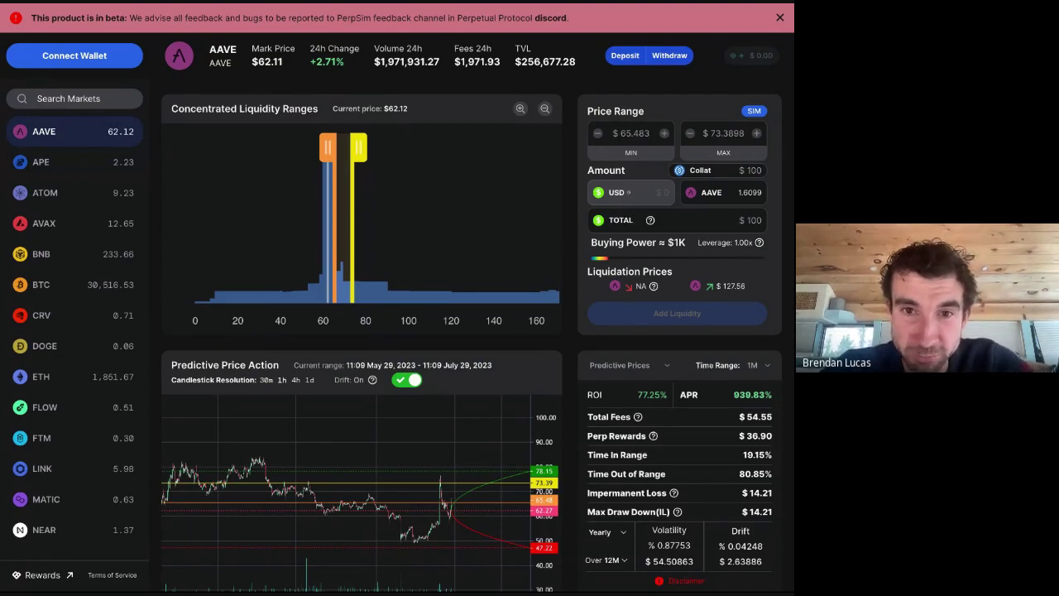
mouse_move(751, 114)
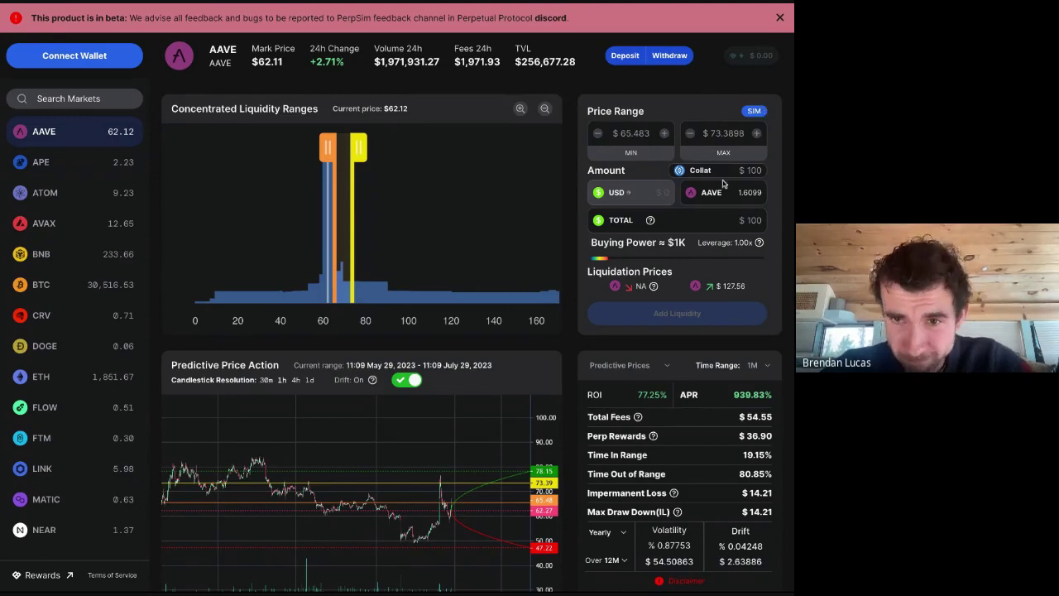
double_click(753, 171)
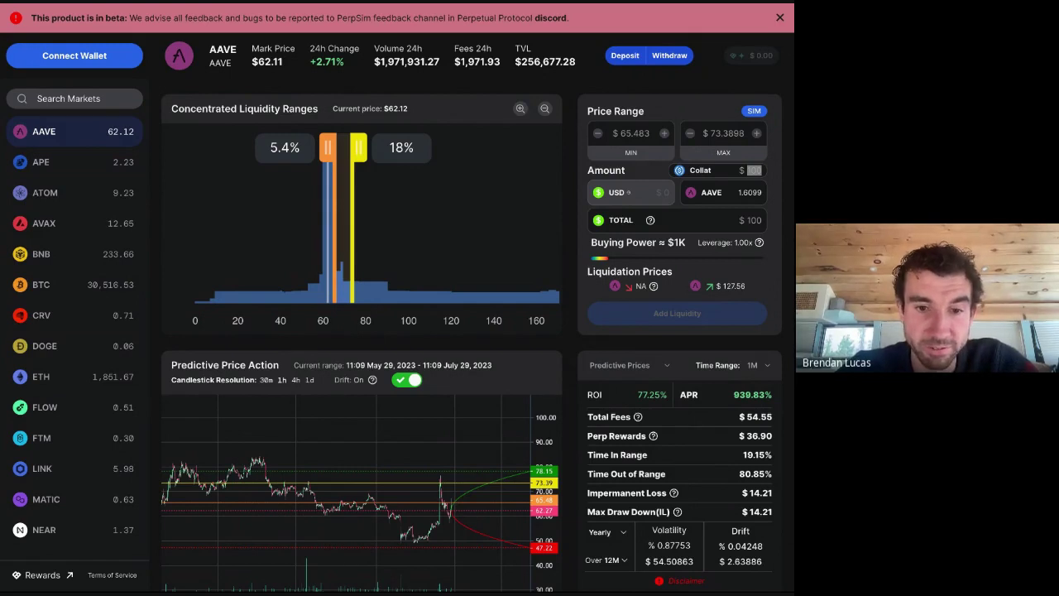
Step: Zoom the Predictive Price Action chart out to about a year of AAVE history
scroll(349, 538, "down", 2)
scroll(348, 538, "down", 3)
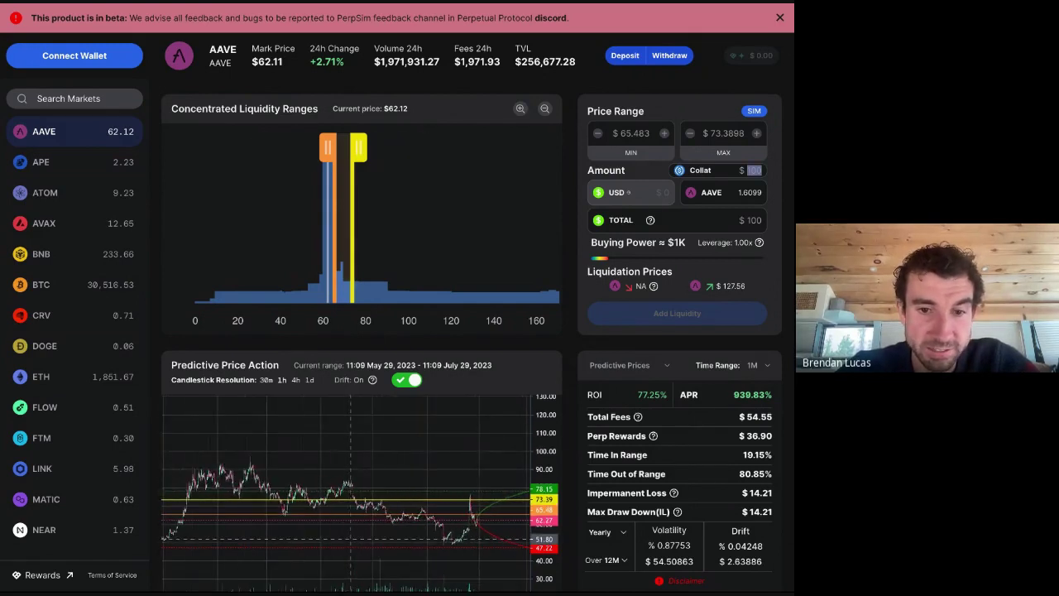
scroll(350, 538, "down", 3)
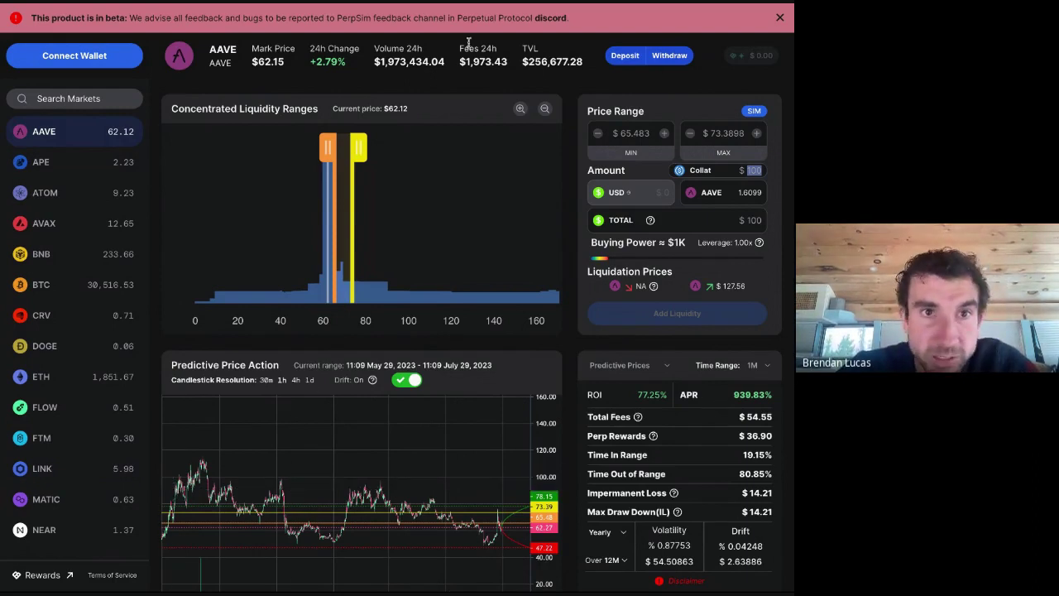
scroll(554, 131, "down", 1)
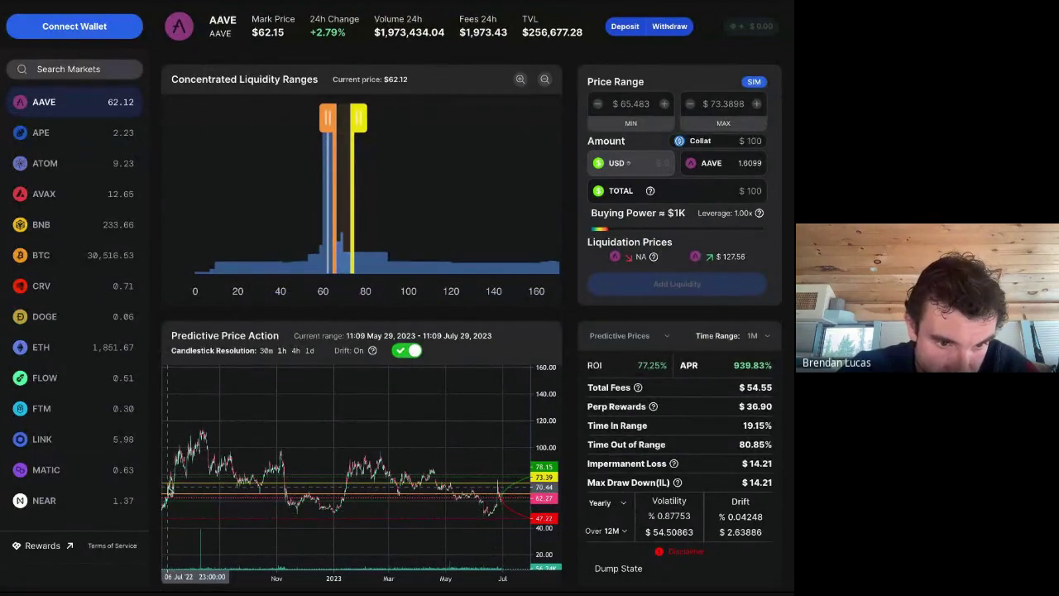
Step: Try the 'Over' period at 6M and 1M before returning it to 12M
left_click(611, 533)
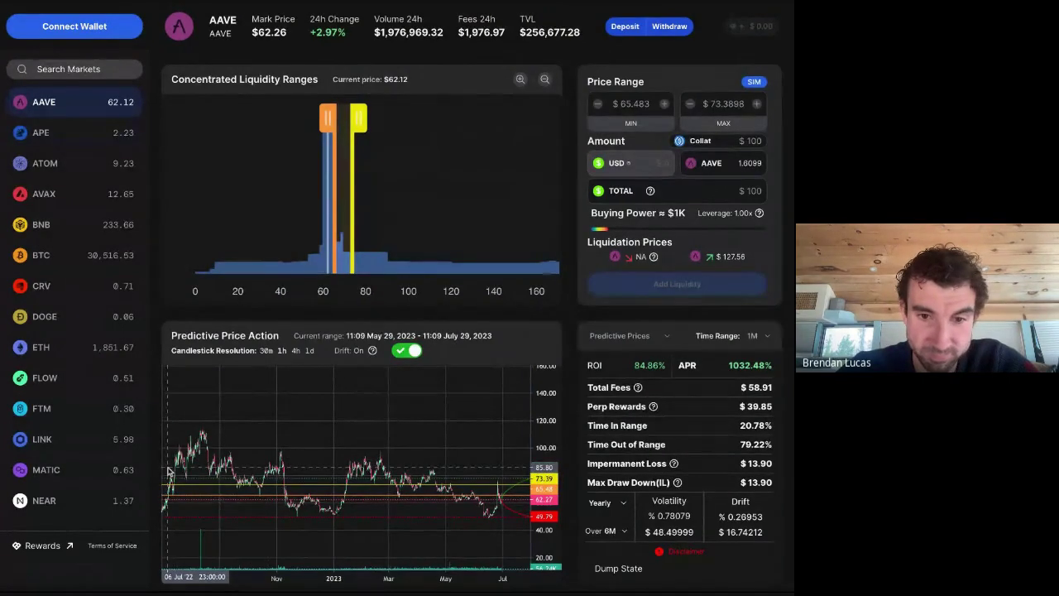
left_click(614, 535)
left_click(604, 548)
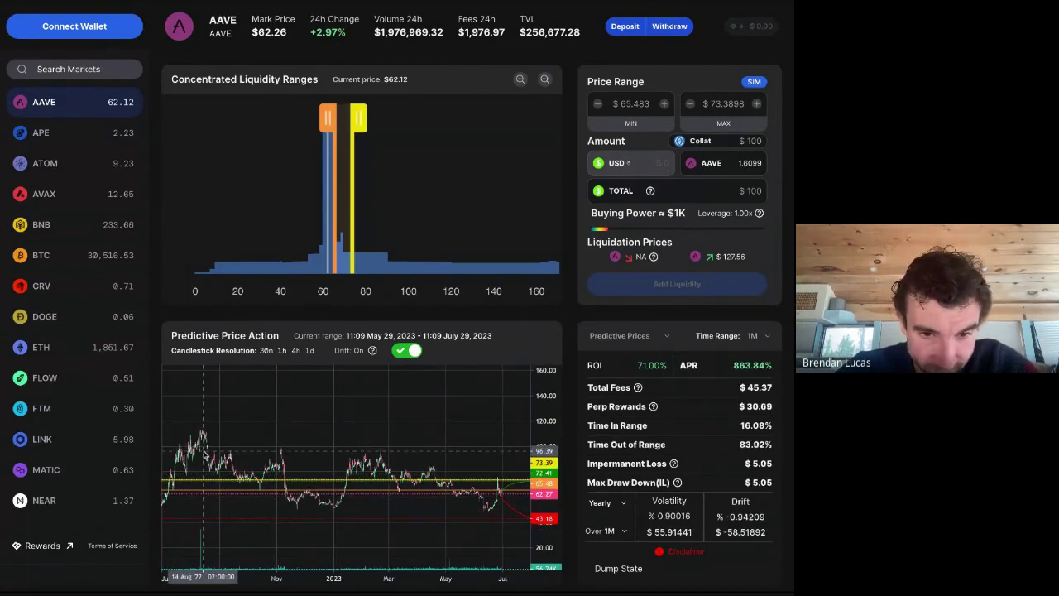
left_click(618, 537)
left_click(604, 571)
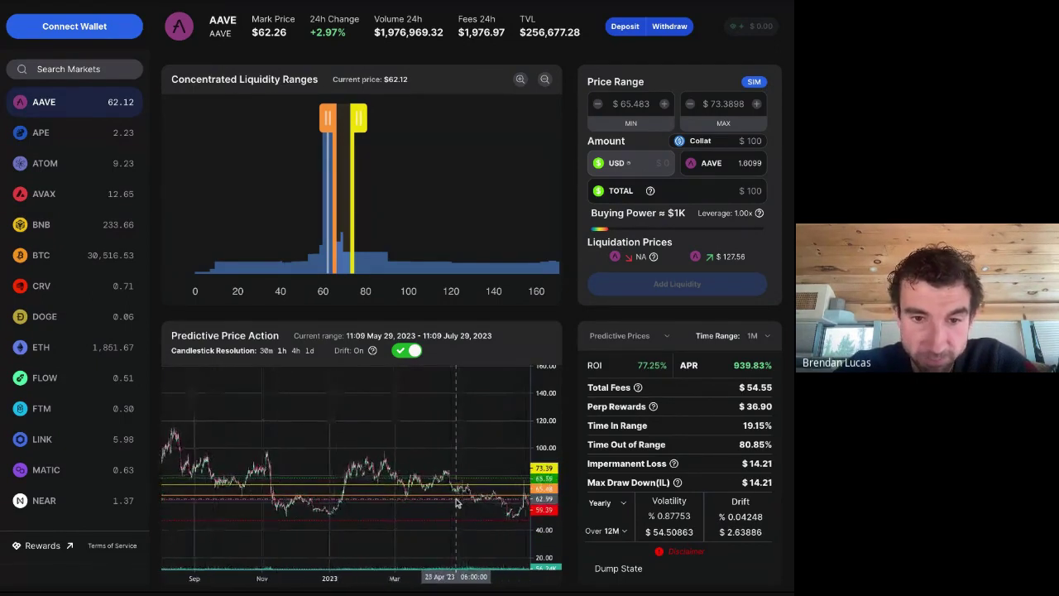
scroll(456, 503, "up", 3)
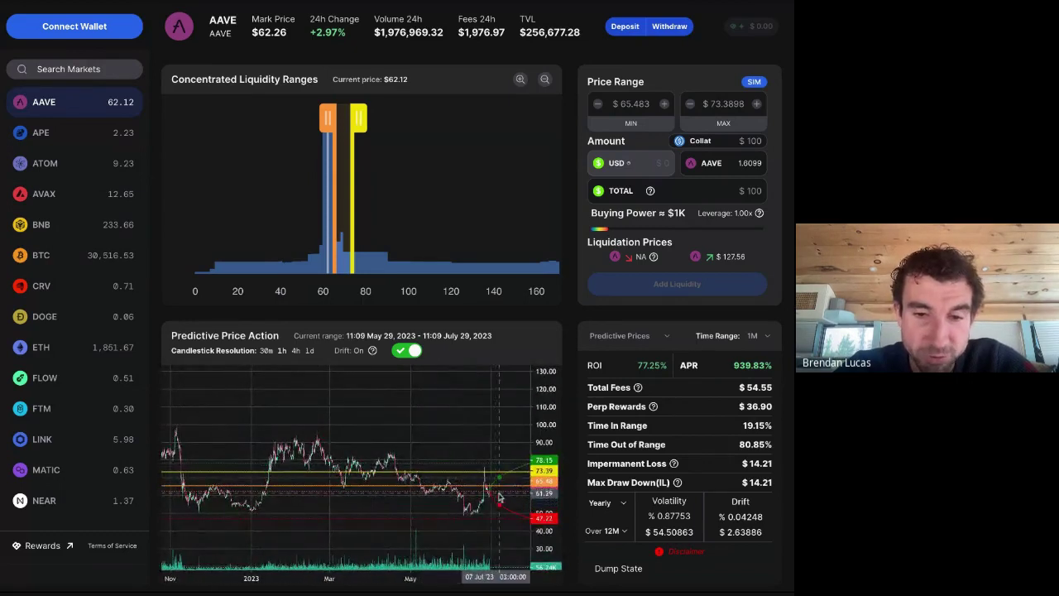
Step: Select the 0.04248 drift value and toggle Drift off and back on
double_click(743, 518)
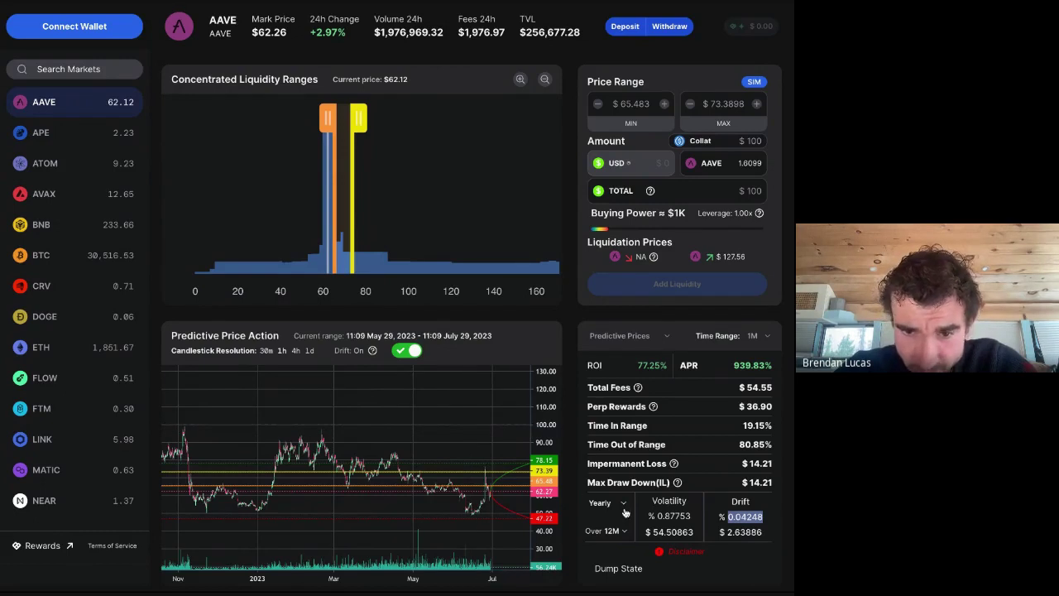
left_click(409, 351)
left_click(409, 351)
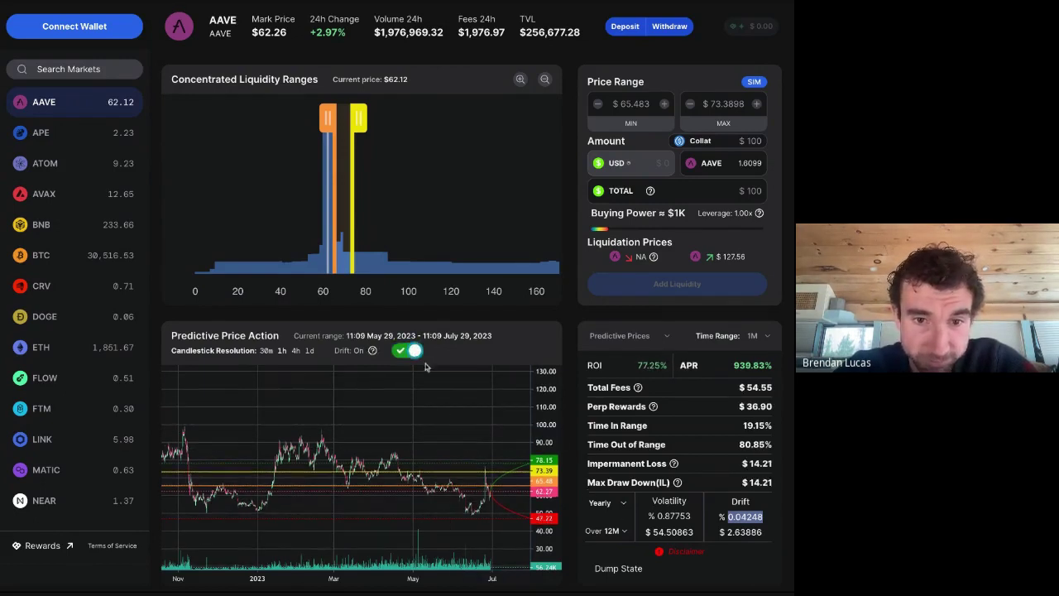
Step: Set the volatility and drift estimation window to 15d
left_click(610, 531)
left_click(616, 561)
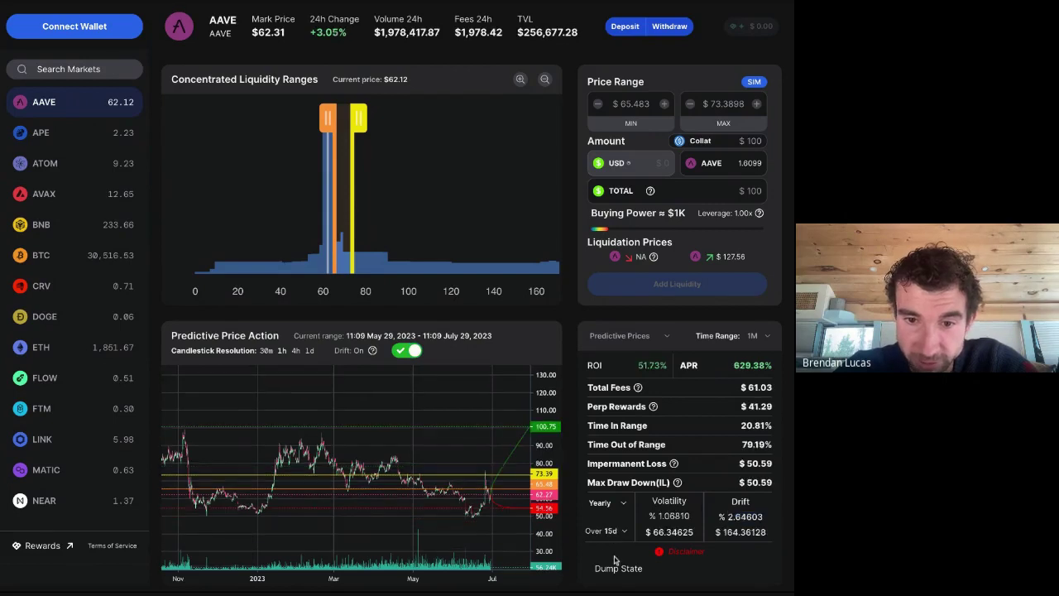
scroll(430, 472, "up", 2)
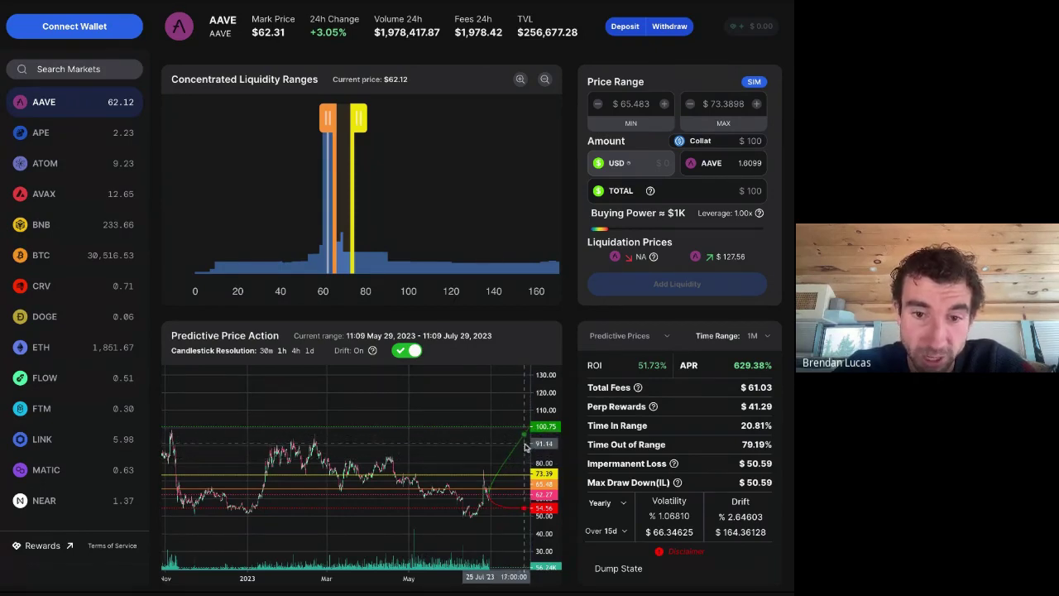
Step: Switch the backtest Time Range to 3M and turn price Drift off
left_click(758, 333)
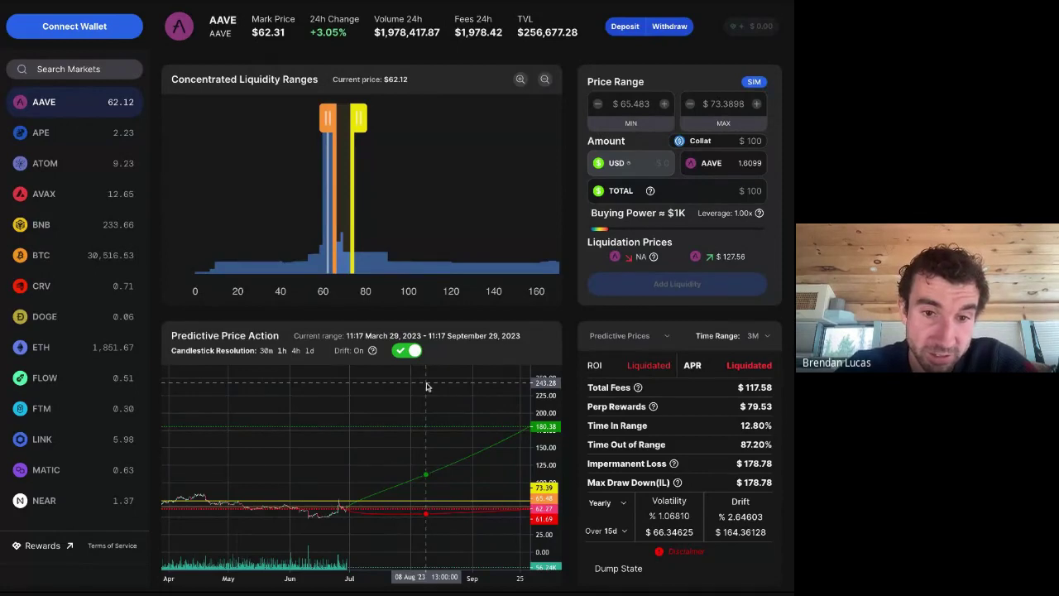
left_click(407, 353)
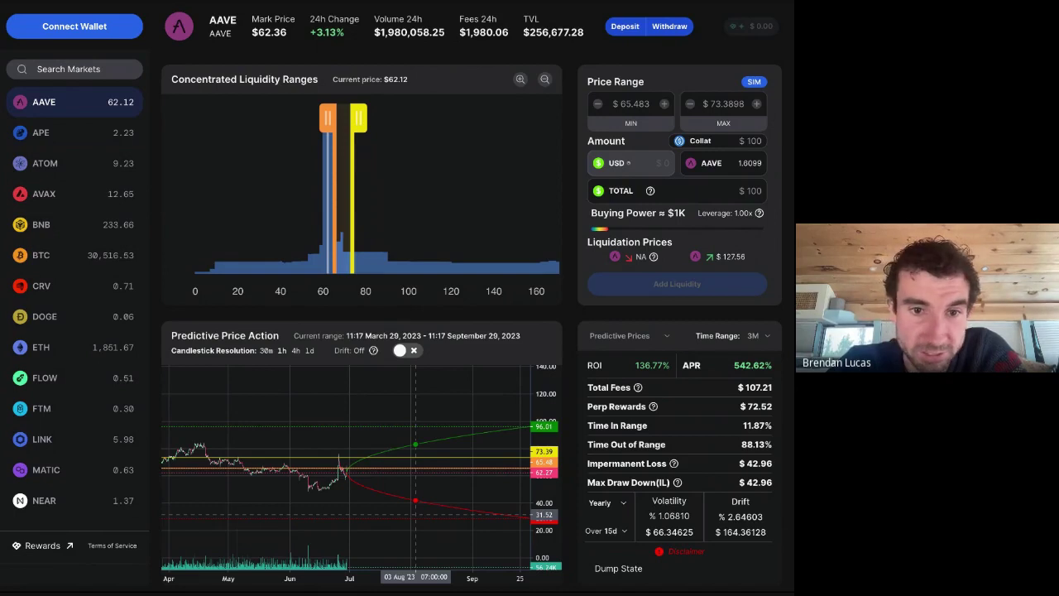
Step: Connect Brave Wallet so the two in-range AAVE positions load
left_click(99, 35)
left_click(248, 210)
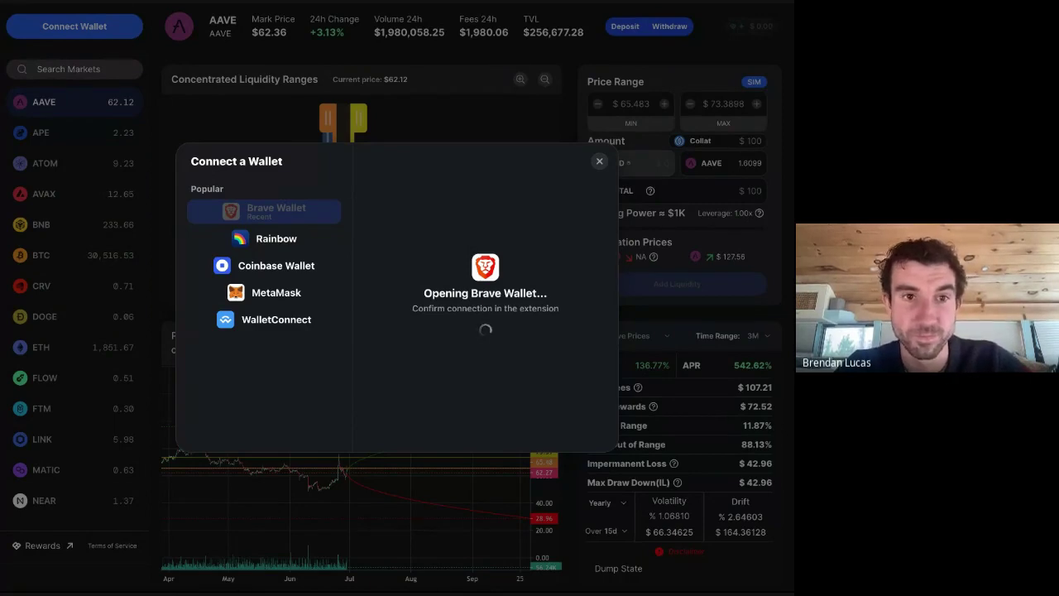
left_click(428, 158)
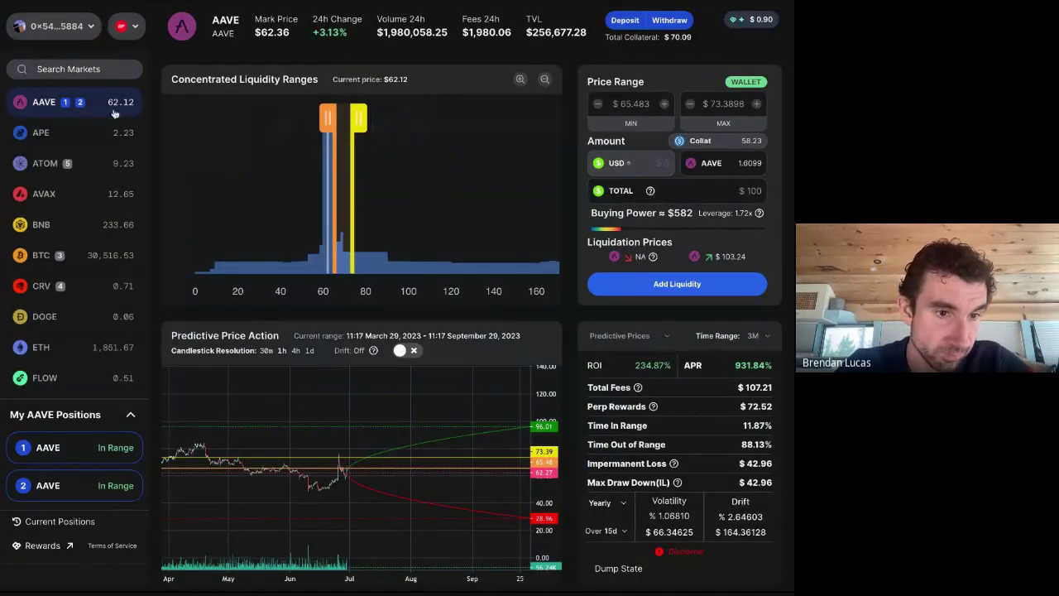
left_click(71, 524)
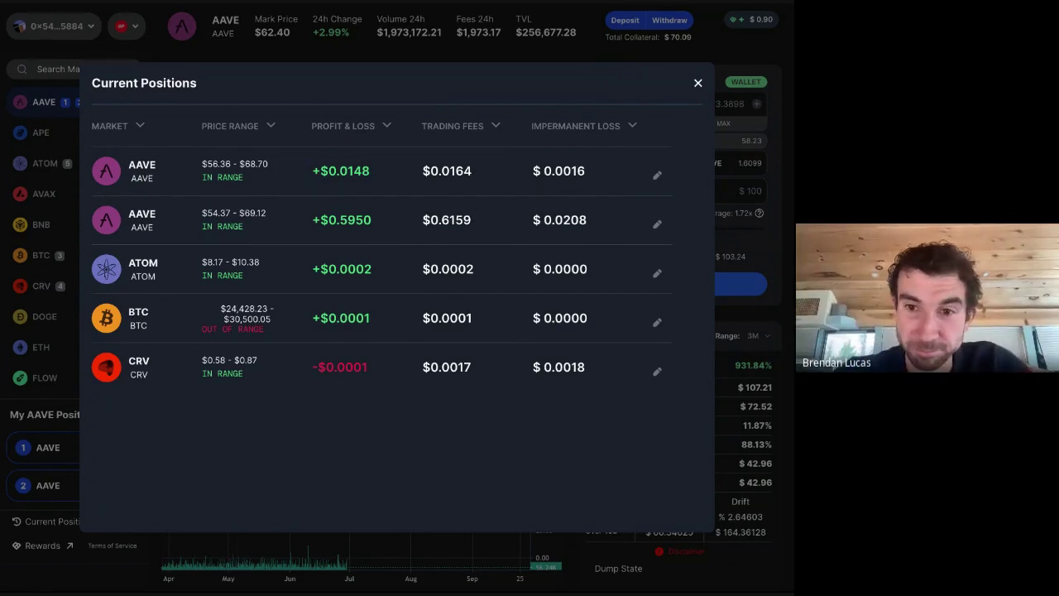
left_click(699, 84)
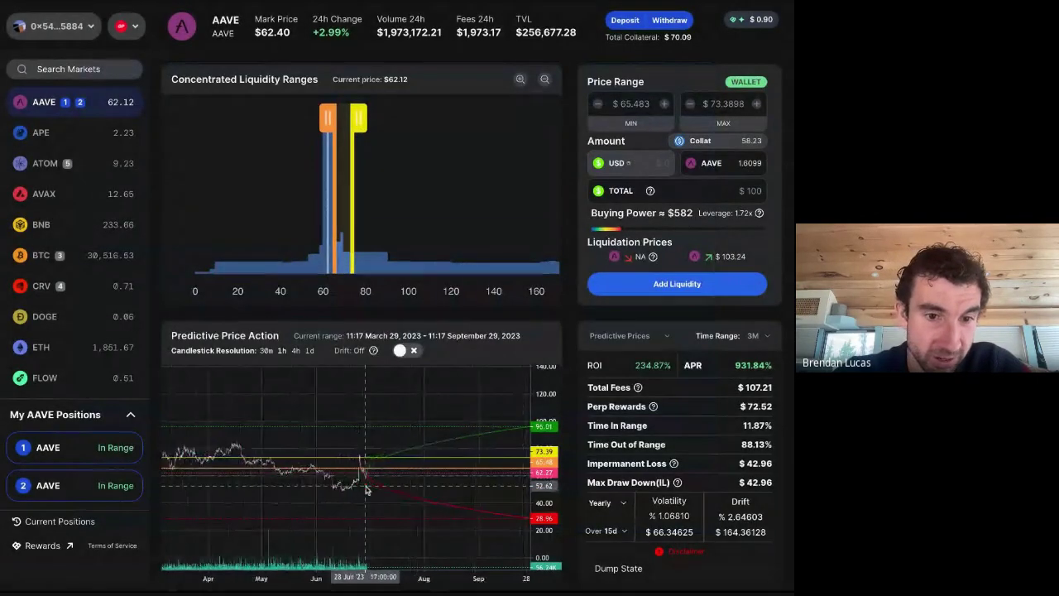
Step: Step through the APE and ATOM markets, ending on BTC
scroll(367, 489, "down", 5)
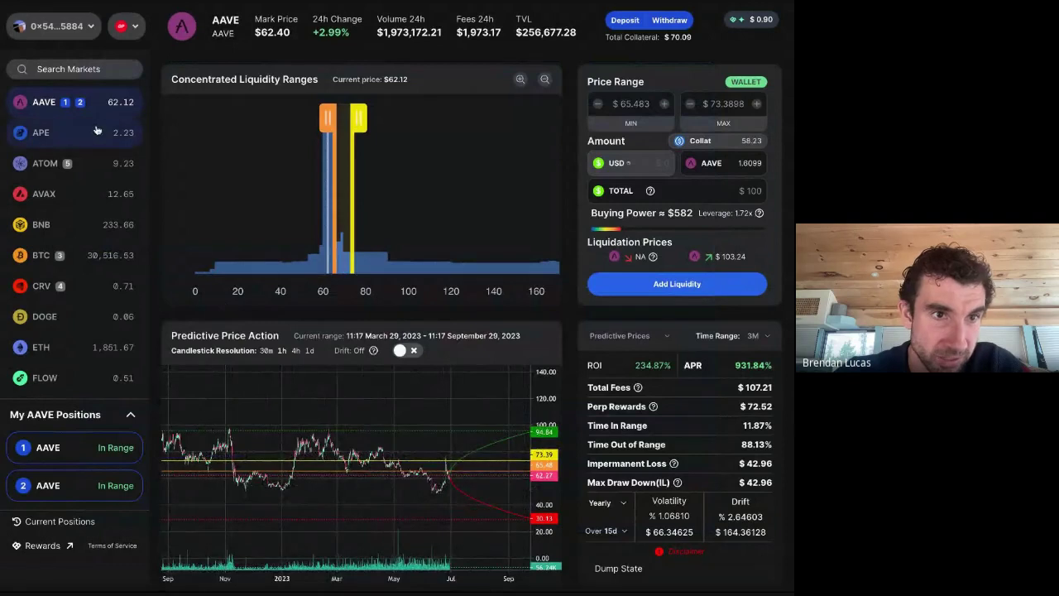
left_click(97, 130)
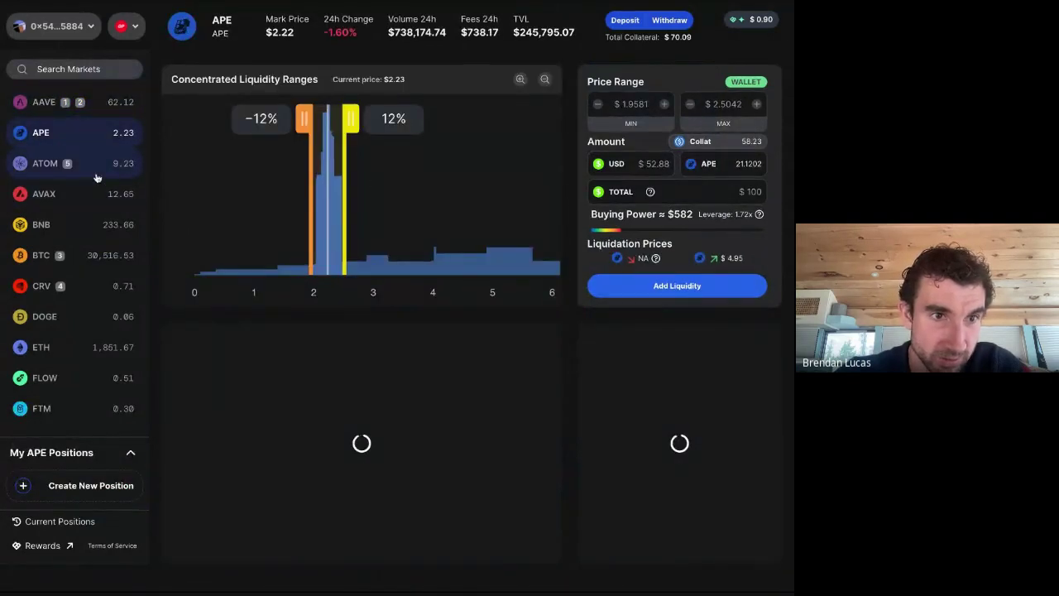
left_click(97, 169)
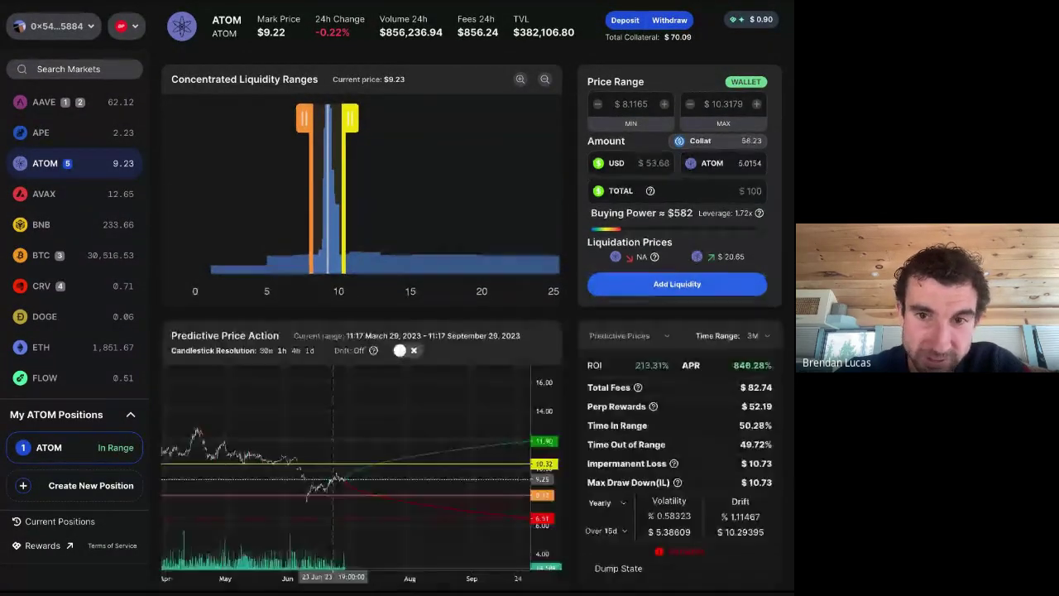
scroll(372, 485, "down", 5)
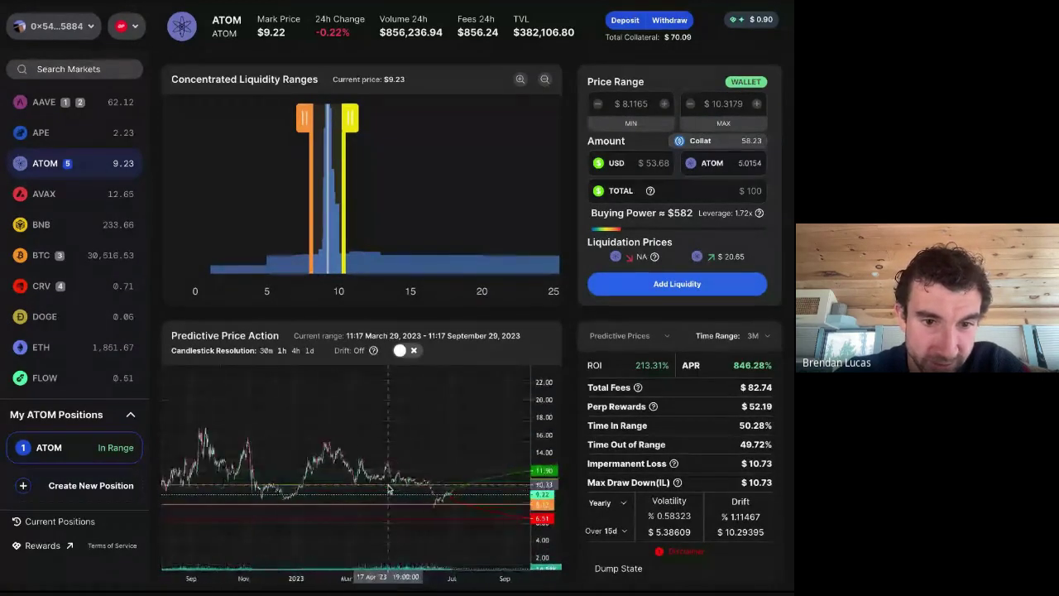
scroll(389, 490, "up", 2)
scroll(389, 490, "left", 5)
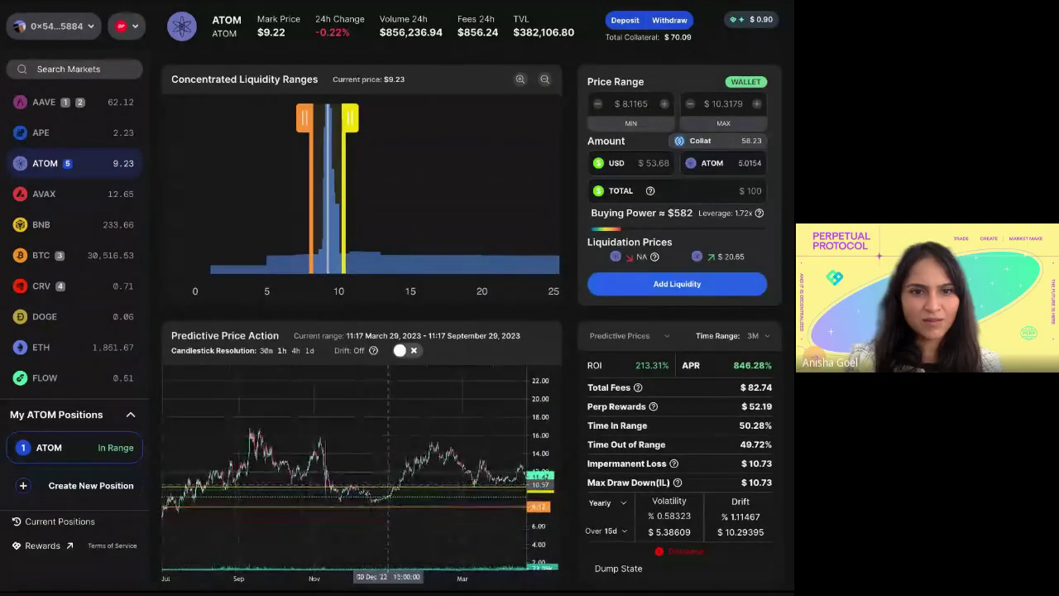
left_click(112, 261)
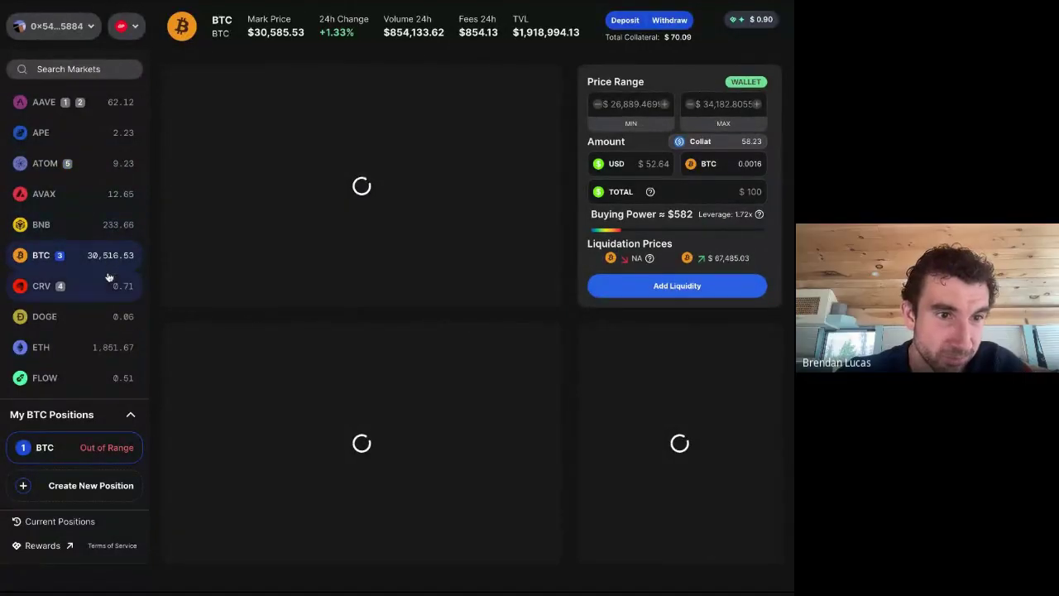
Step: Switch back to the AAVE market and zoom into the Predictive Price Action chart
left_click(75, 102)
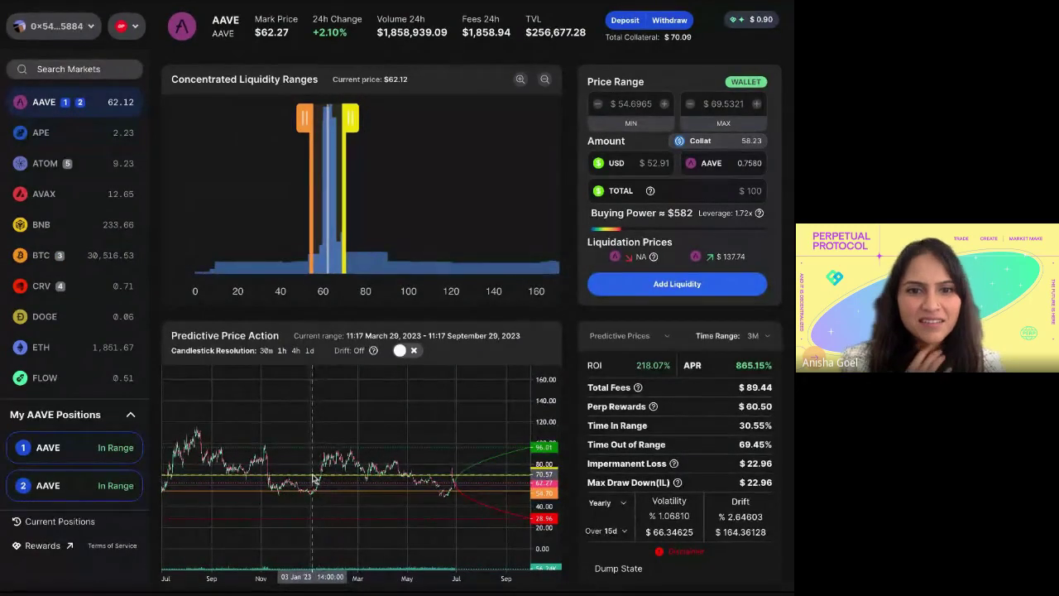
scroll(331, 480, "up", 5)
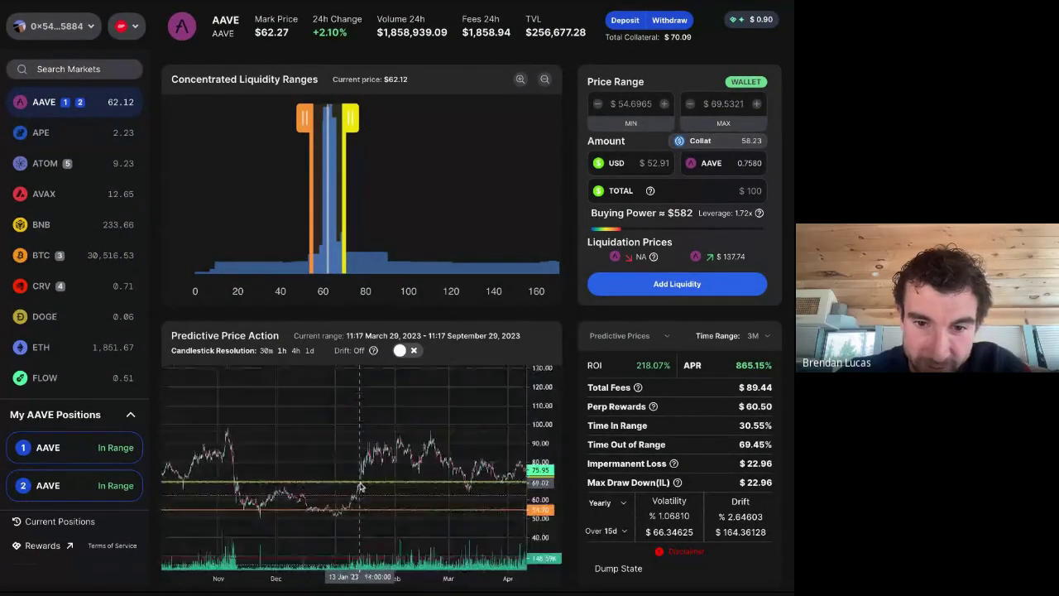
scroll(360, 487, "up", 5)
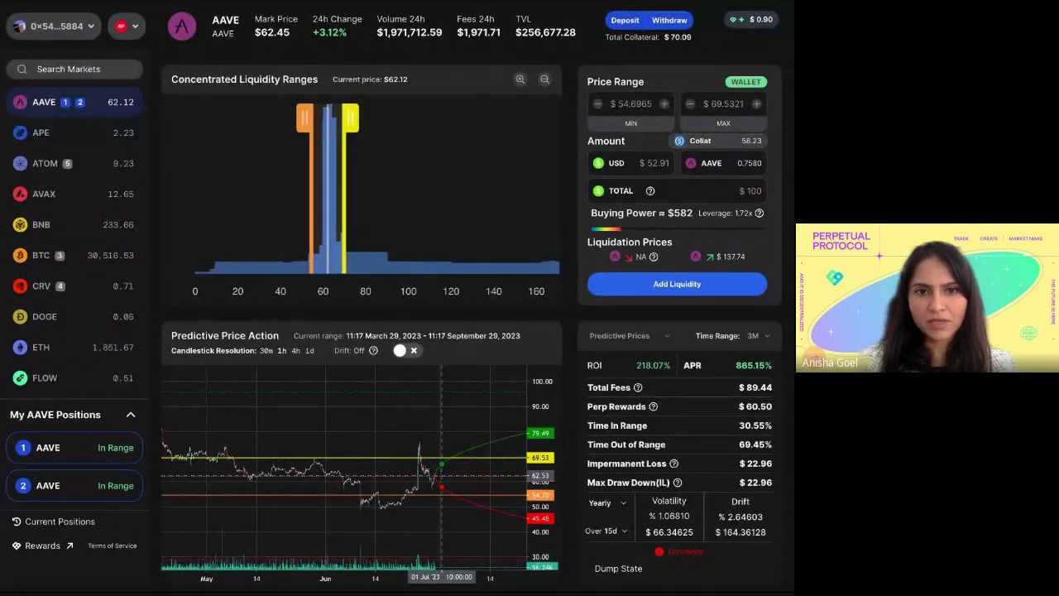
left_click(662, 339)
left_click(667, 359)
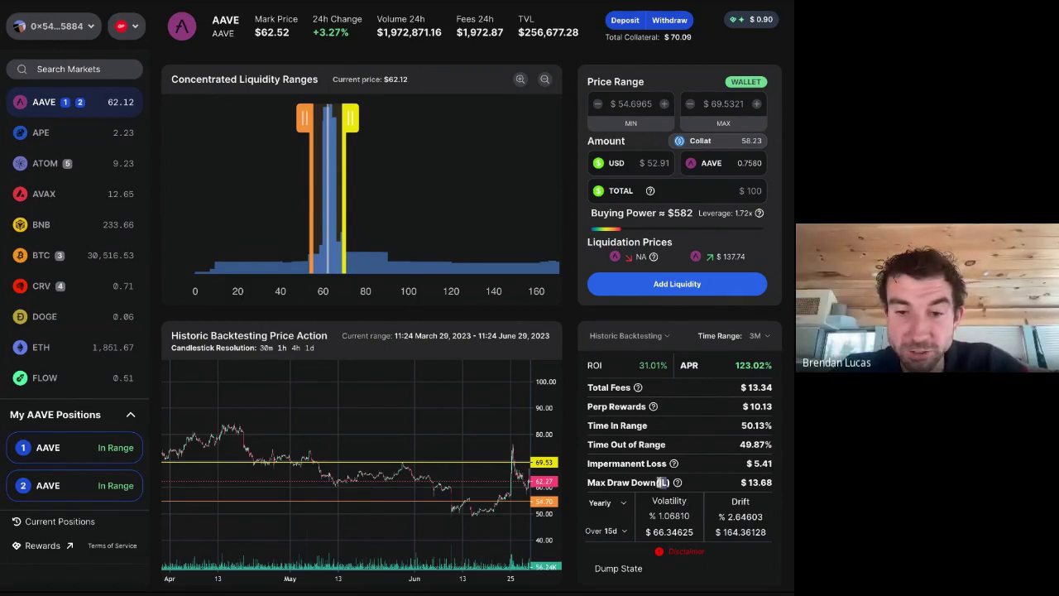
double_click(754, 484)
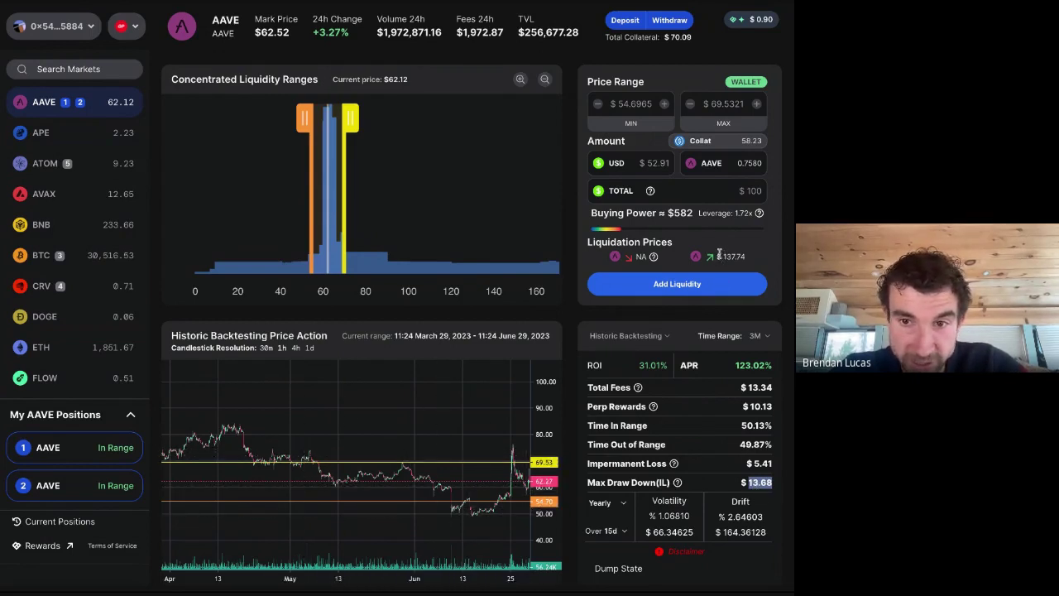
left_click_drag(722, 256, 739, 257)
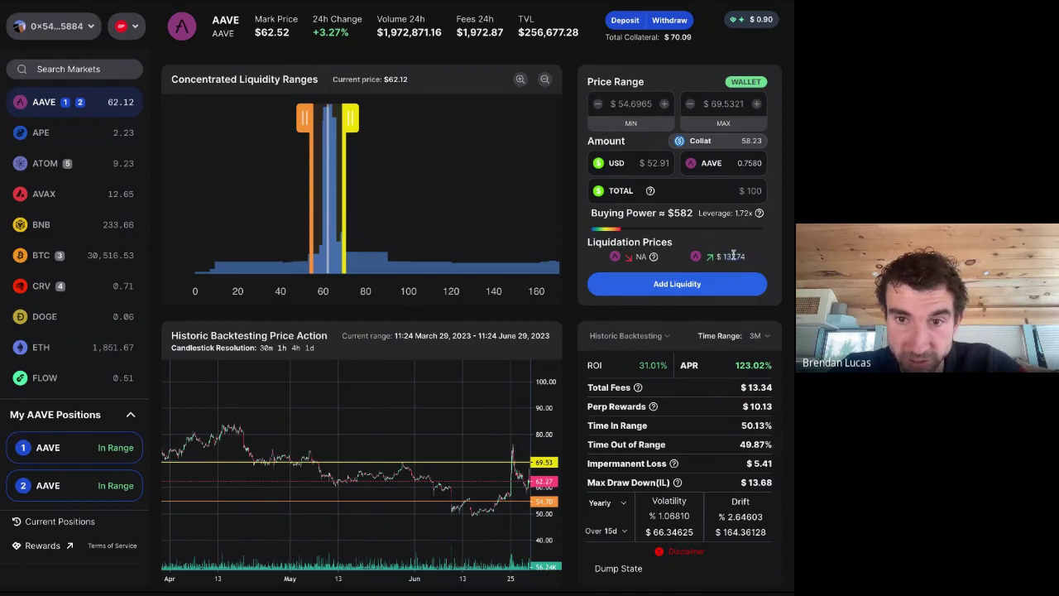
triple_click(733, 256)
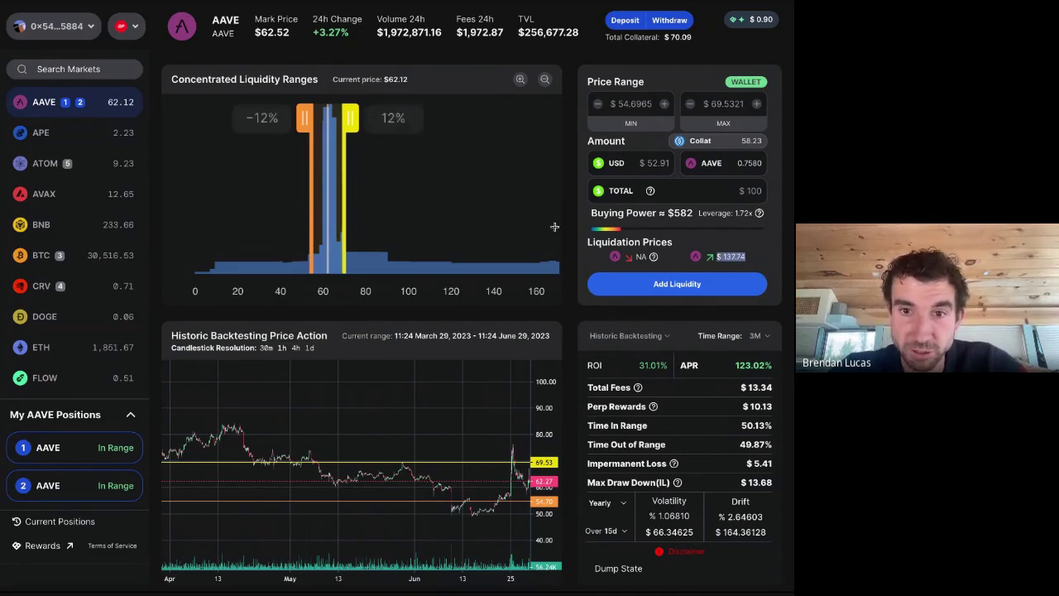
left_click(627, 262)
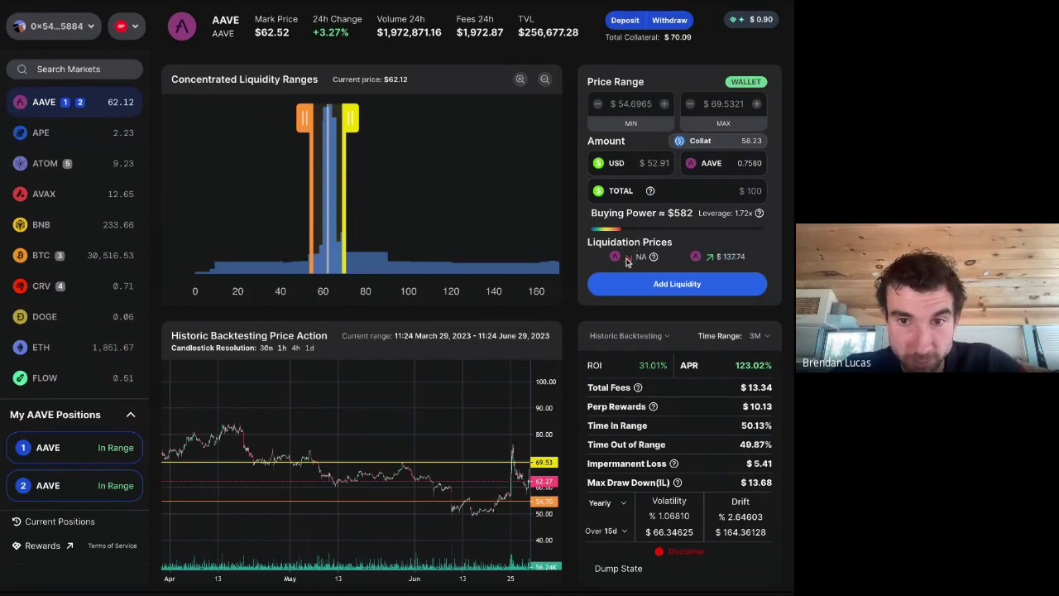
double_click(752, 191)
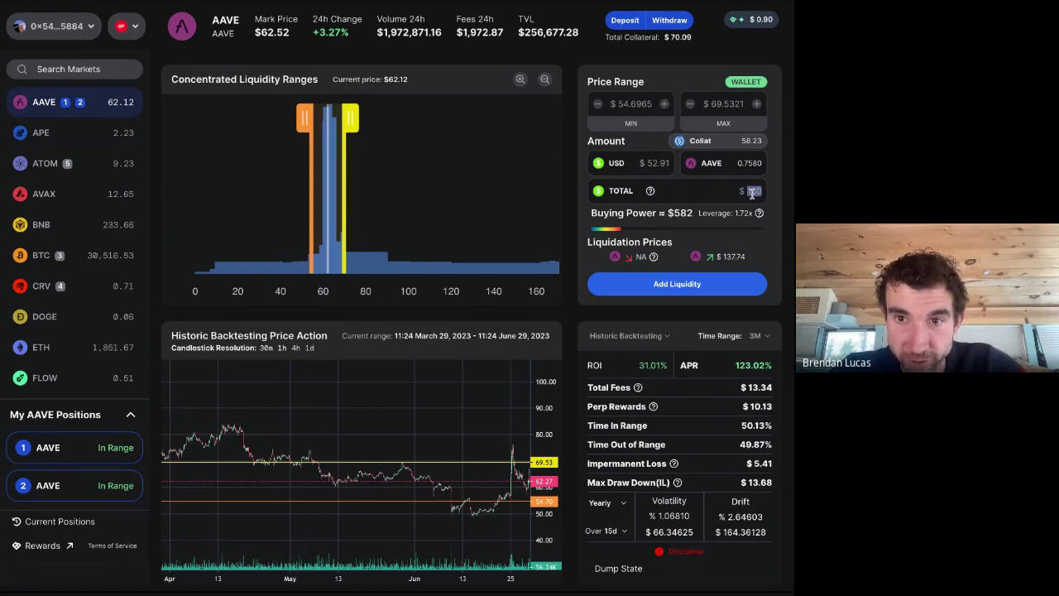
double_click(749, 142)
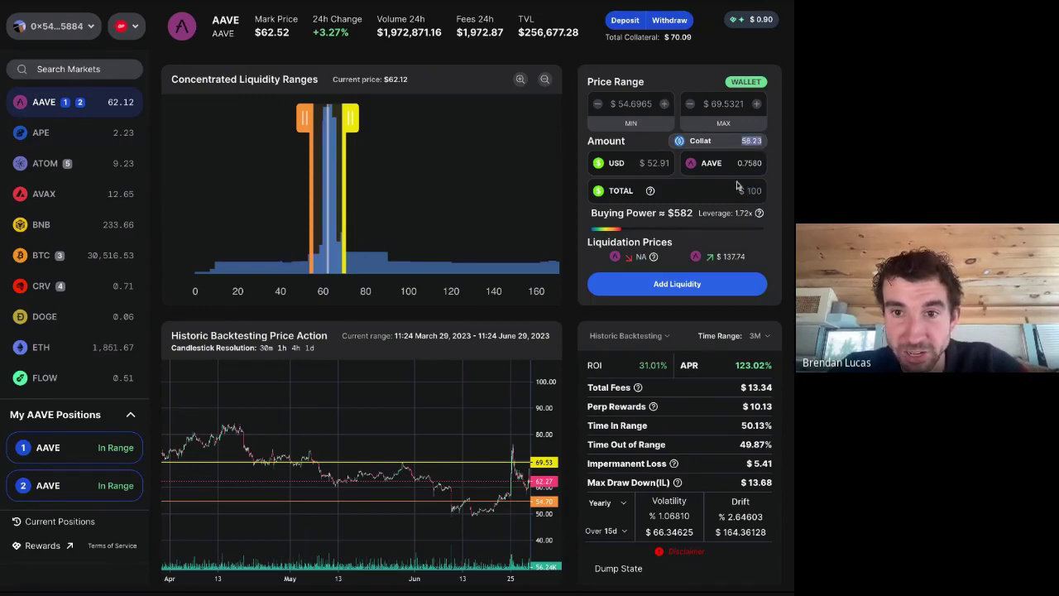
left_click(740, 212)
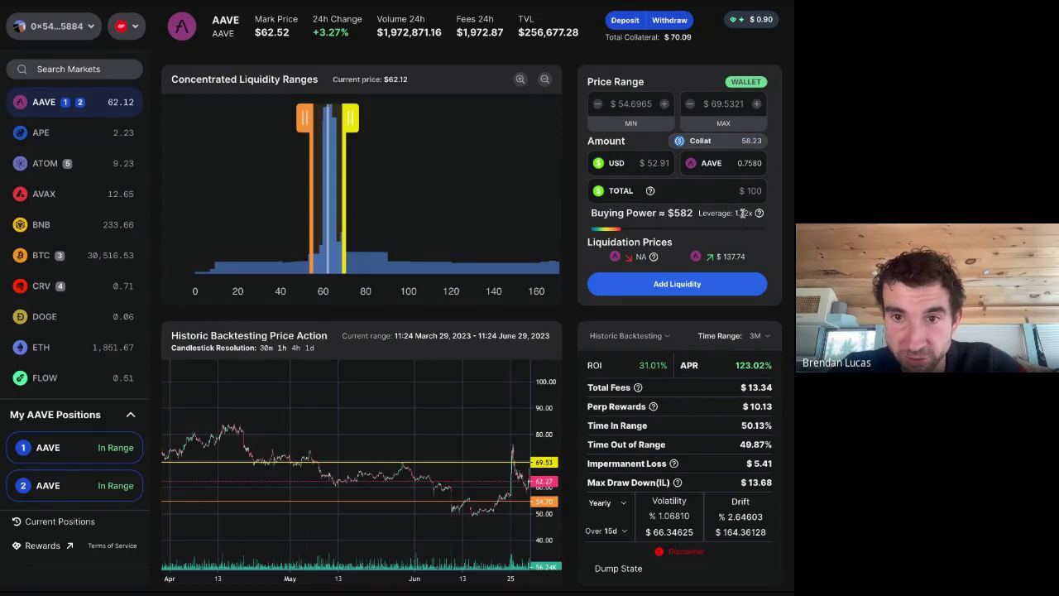
double_click(730, 256)
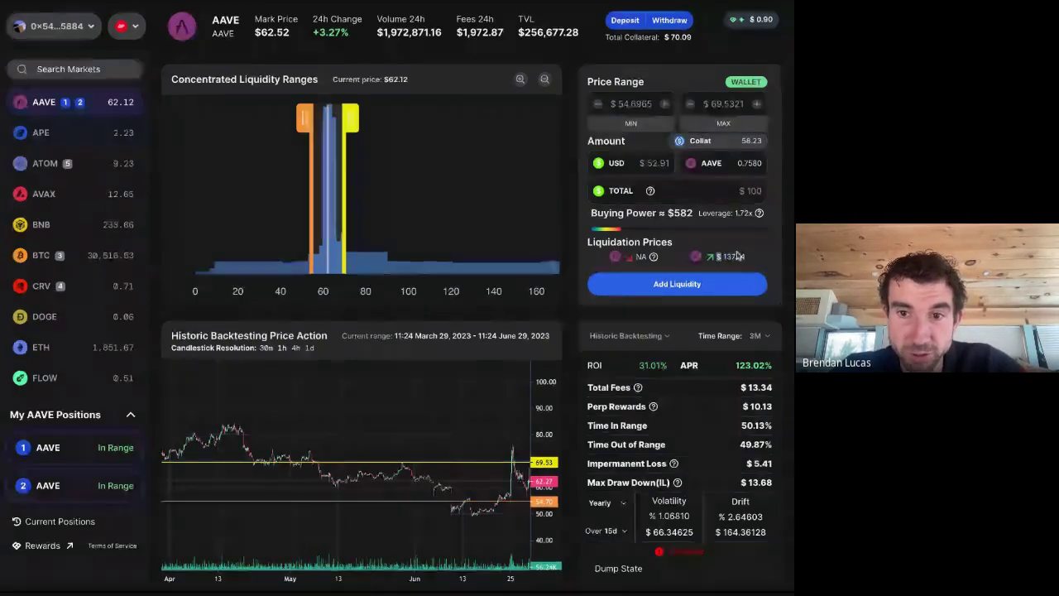
left_click_drag(718, 257, 740, 259)
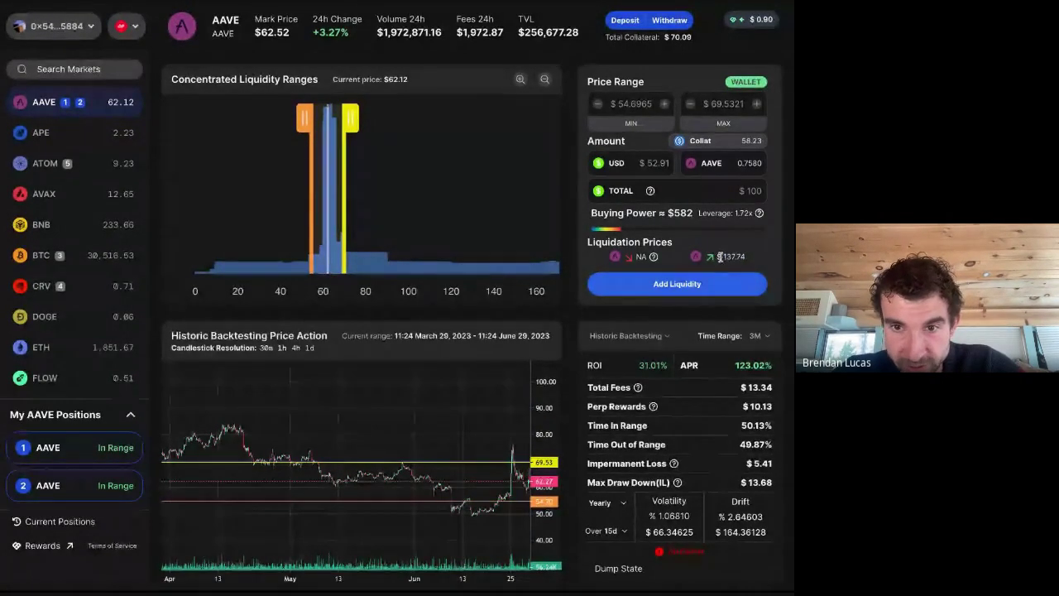
left_click_drag(746, 258, 719, 257)
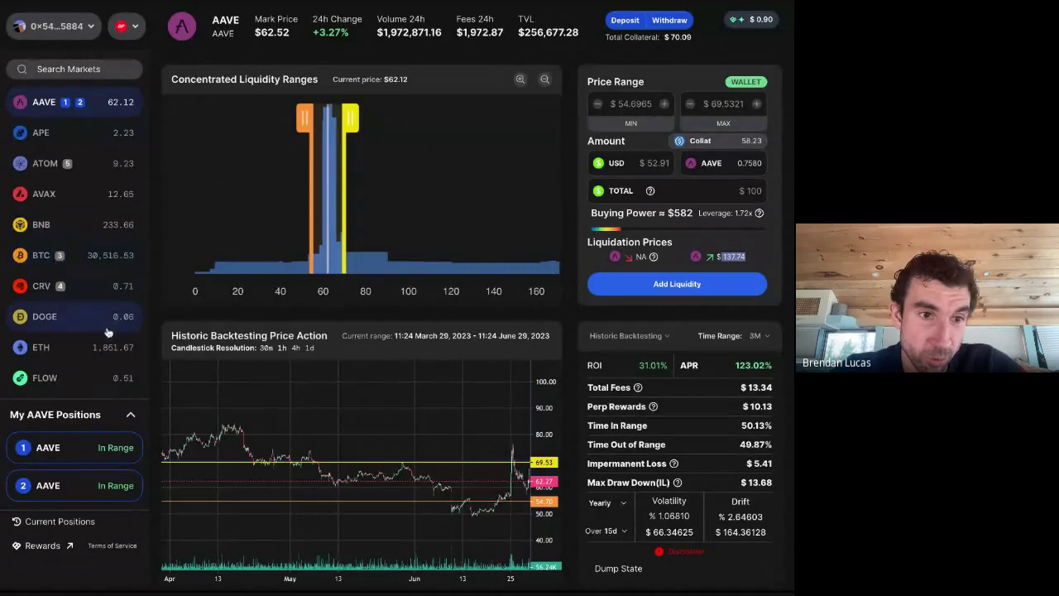
Step: Go from CRV to ATOM and highlight ATOM's 20.65 upper liquidation price
left_click(92, 286)
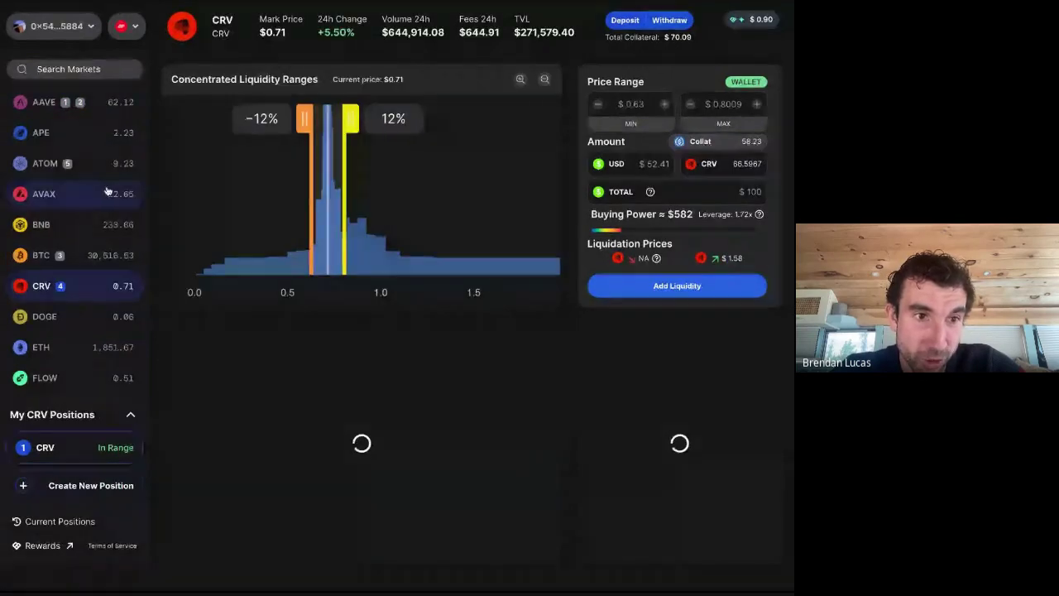
left_click(83, 164)
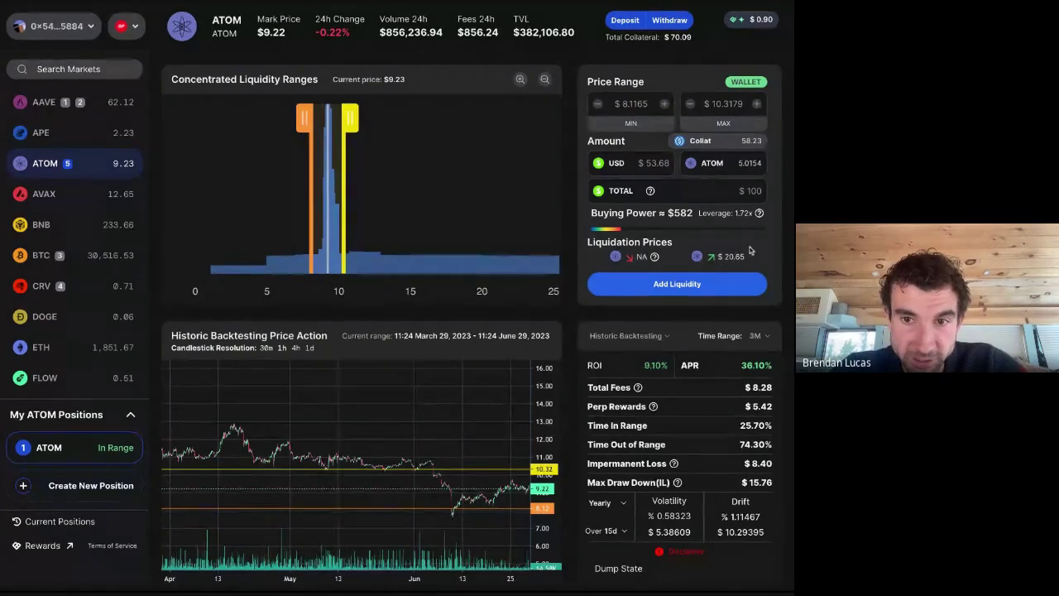
left_click_drag(721, 258, 741, 251)
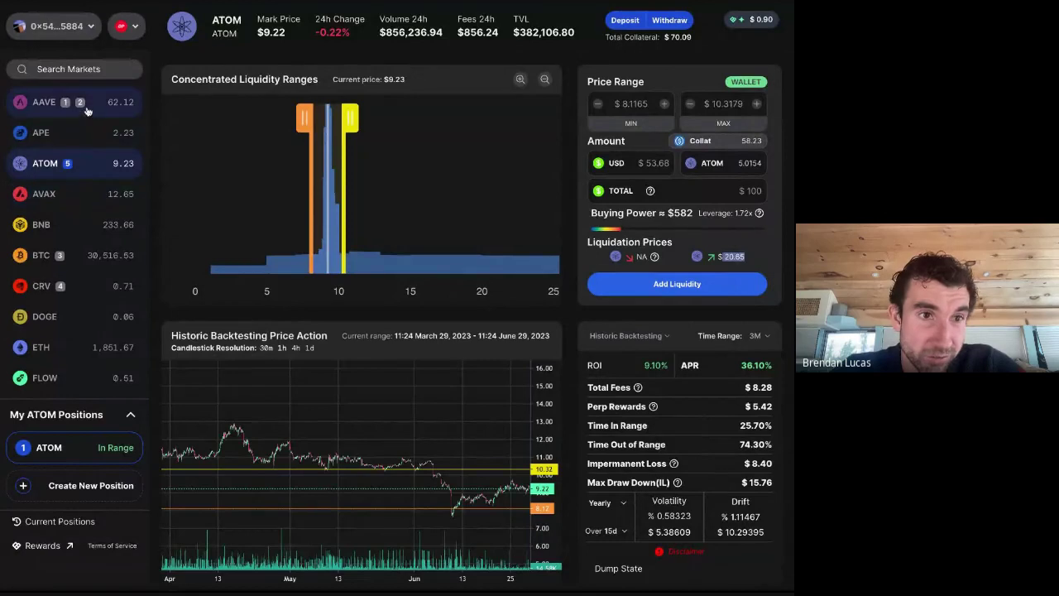
Step: Return to AAVE and highlight its upper liquidation price, 1.72x leverage and 137.74 liquidation price
left_click(45, 102)
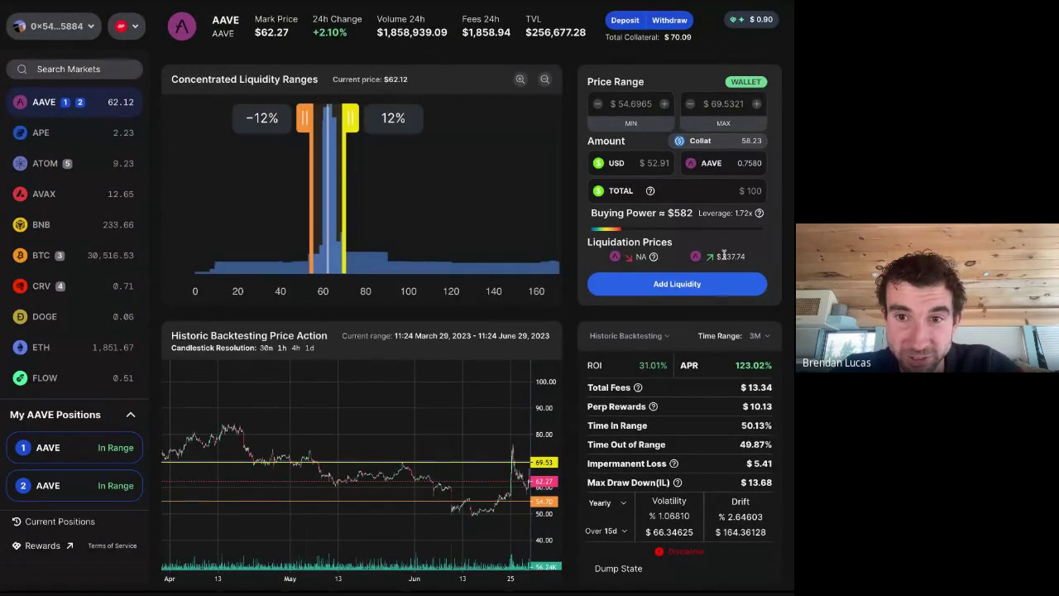
left_click_drag(723, 256, 746, 256)
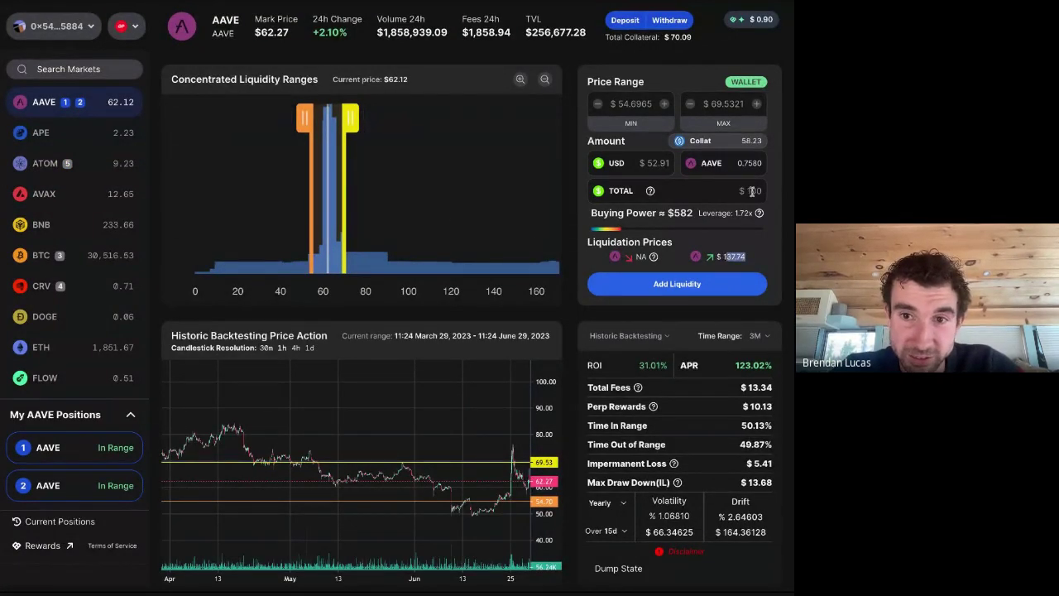
double_click(737, 213)
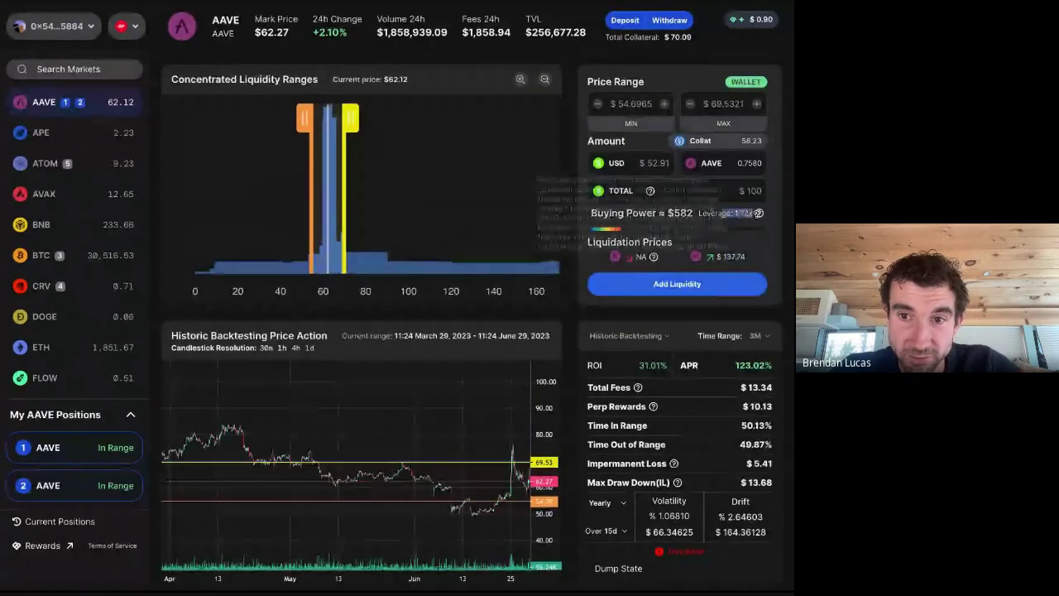
double_click(722, 259)
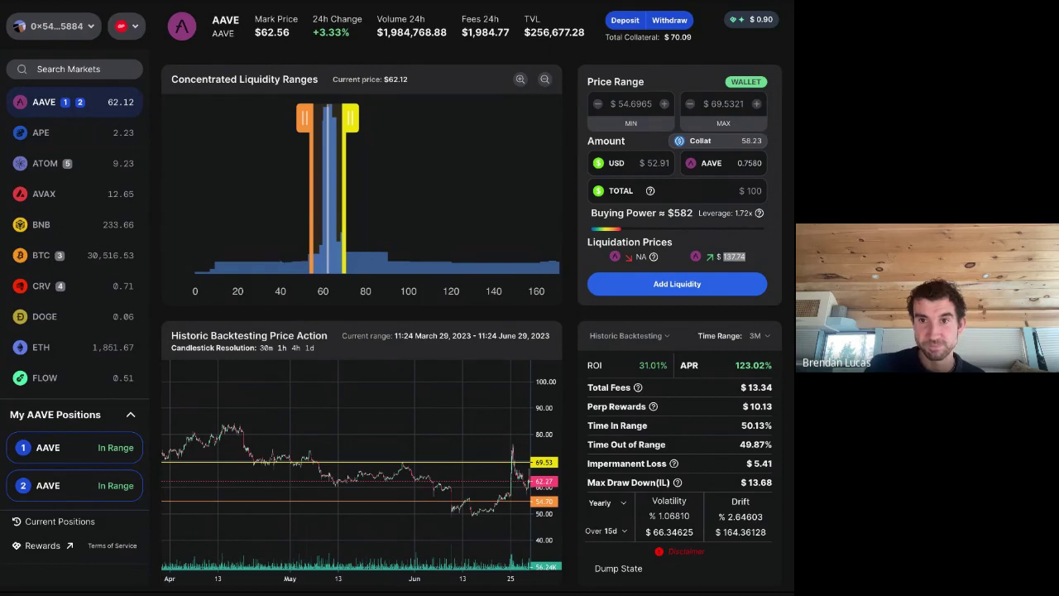
Step: Change the Historic Backtesting time range from 3M to 6M
left_click(759, 335)
left_click(740, 354)
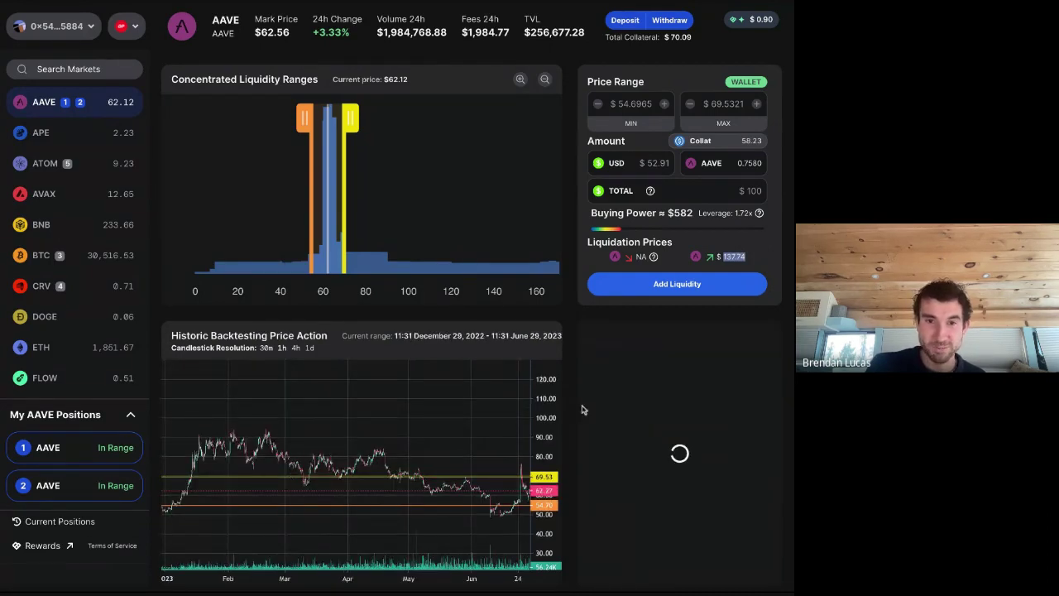